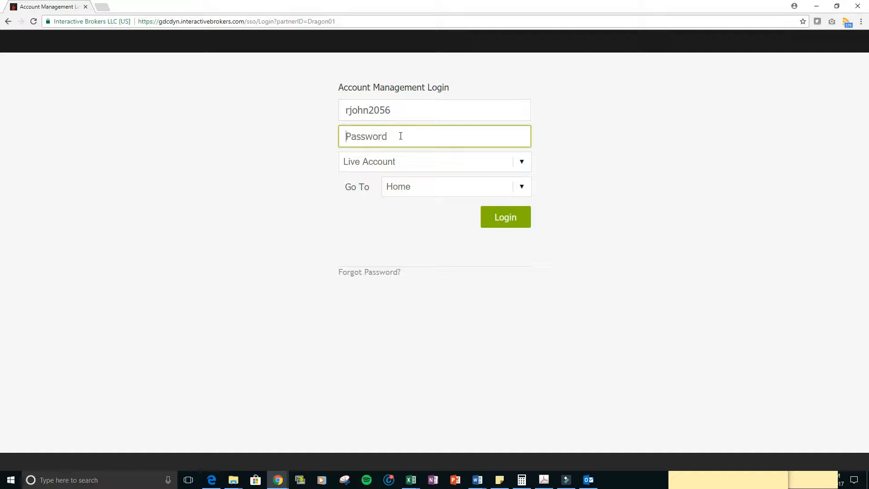
Step: Type the live account's password into the Account Management login Password field
text(•••••••)
Step: Log in, decline Chrome's save-password prompt, and enter the current password
click(515, 218)
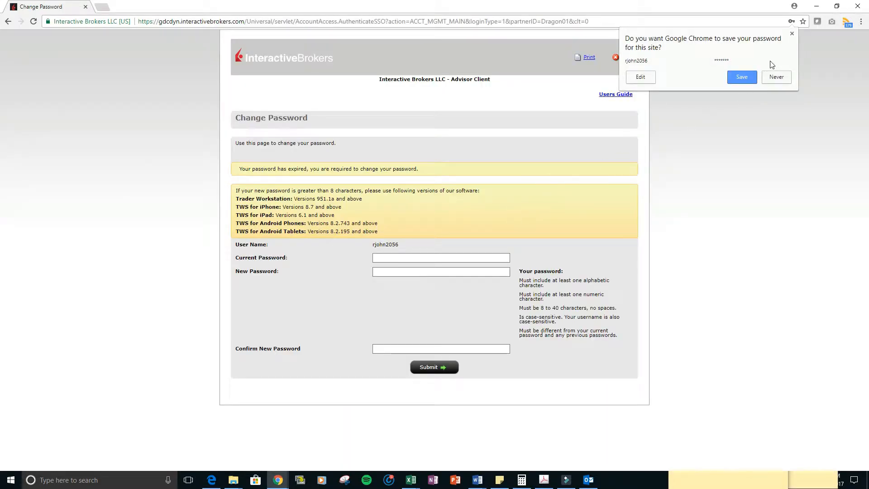
click(783, 78)
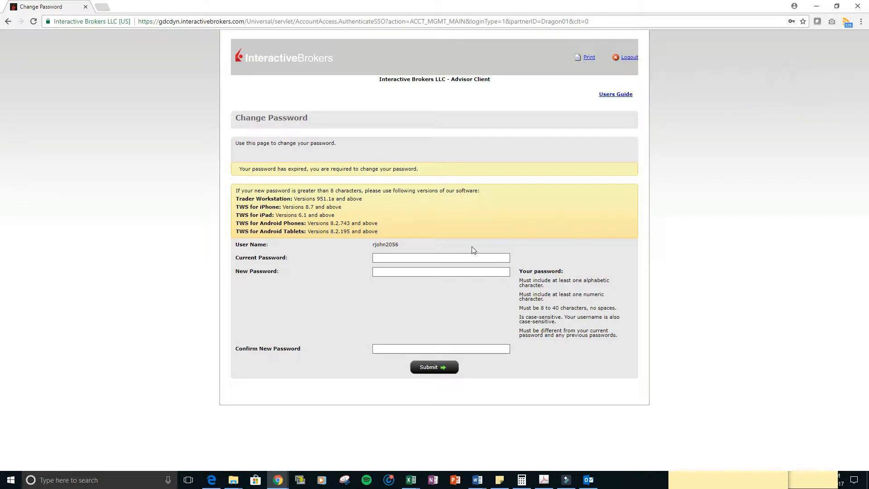
click(464, 257)
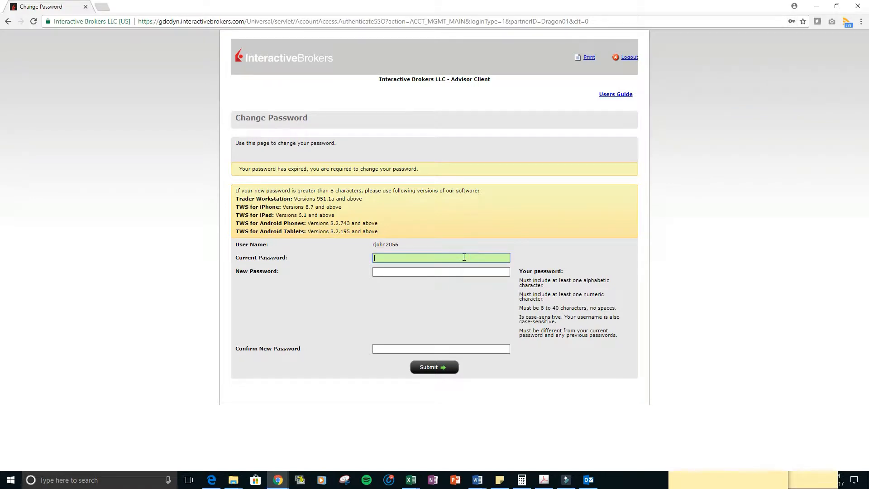
text(•••••)
Step: Enter and confirm the new password, then submit the password change
key(Tab)
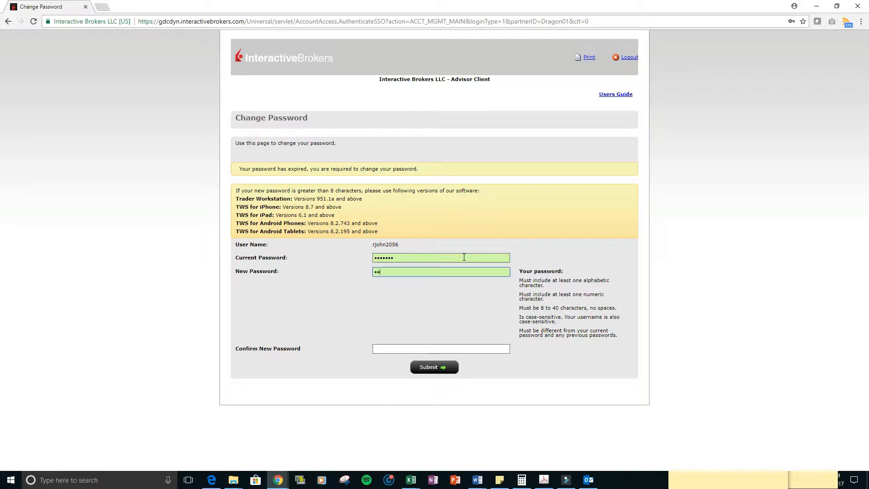
text(••••••••)
key(Tab)
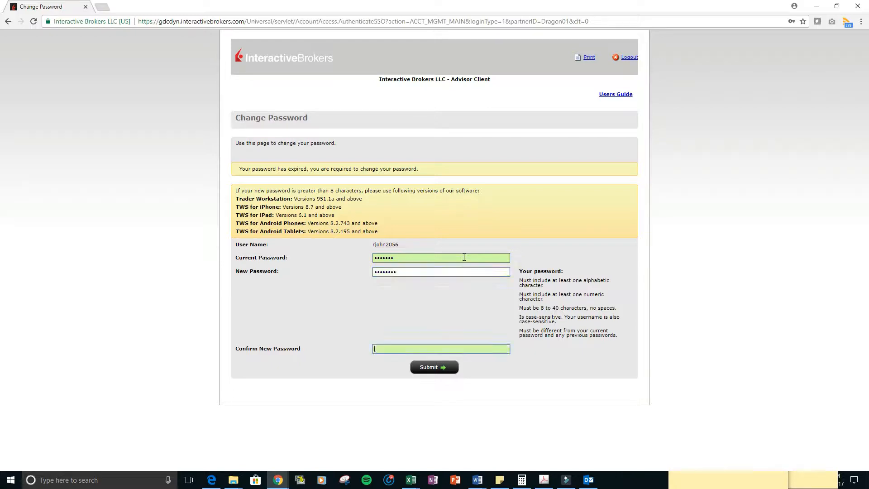
text(••••••••)
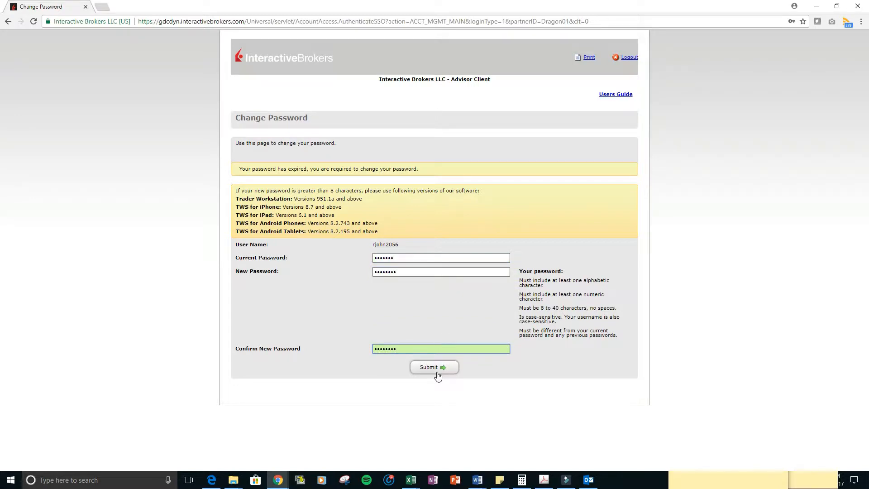
click(436, 371)
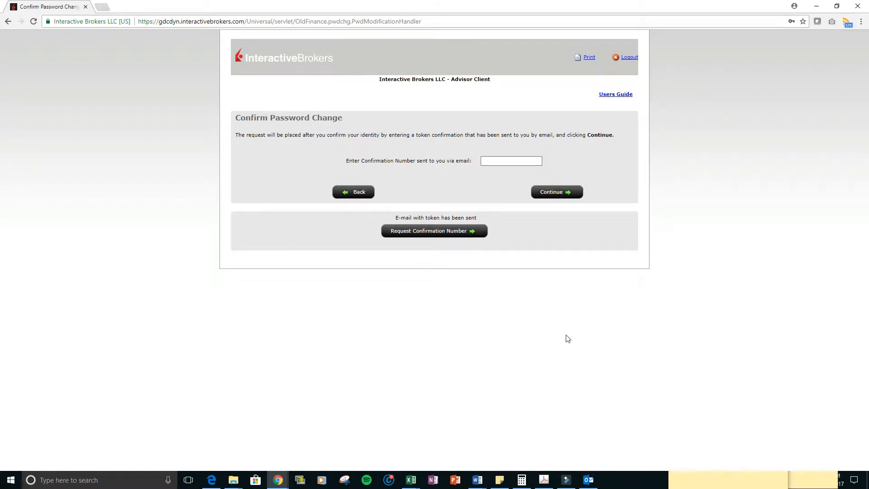
Step: Confirm the password change with the emailed confirmation code and continue to the application
click(588, 479)
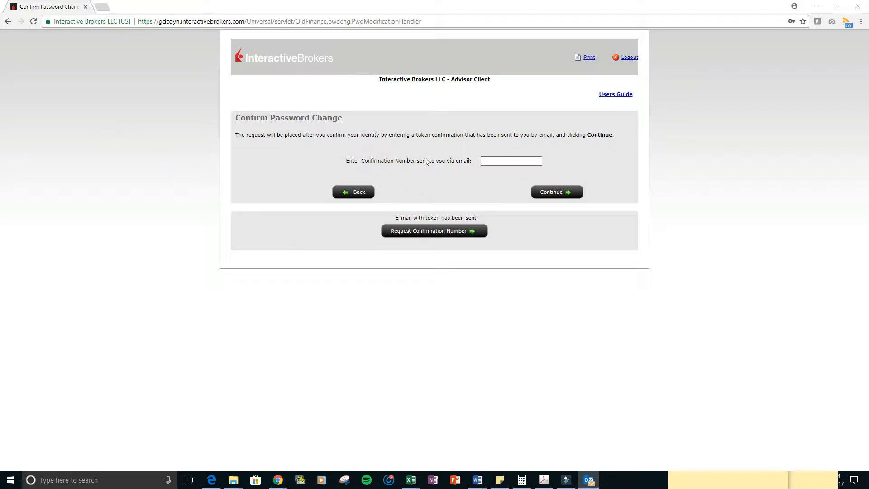
click(503, 156)
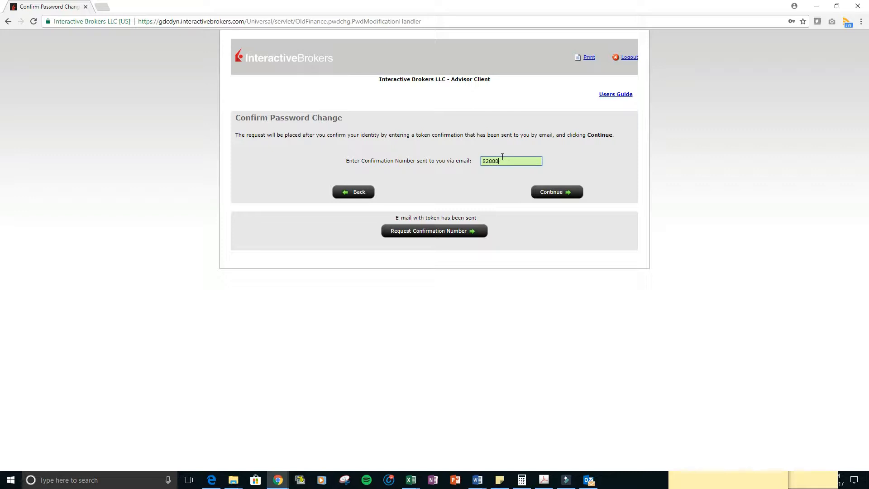
click(563, 192)
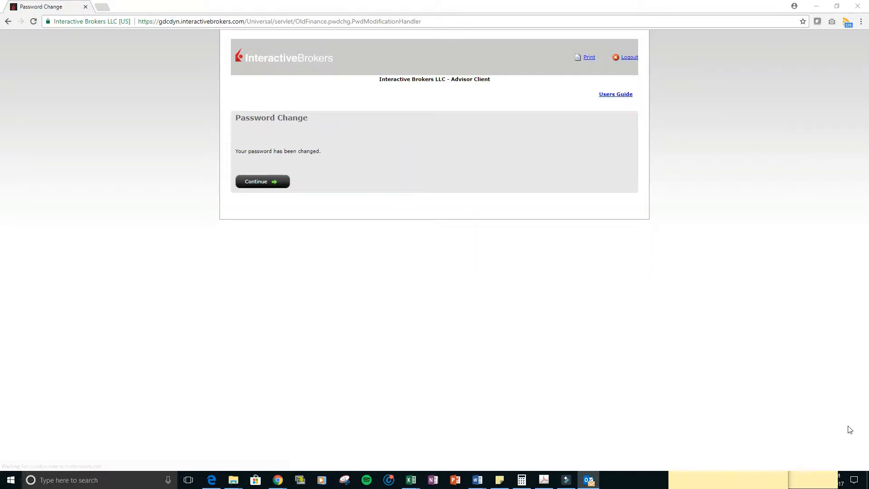
click(263, 185)
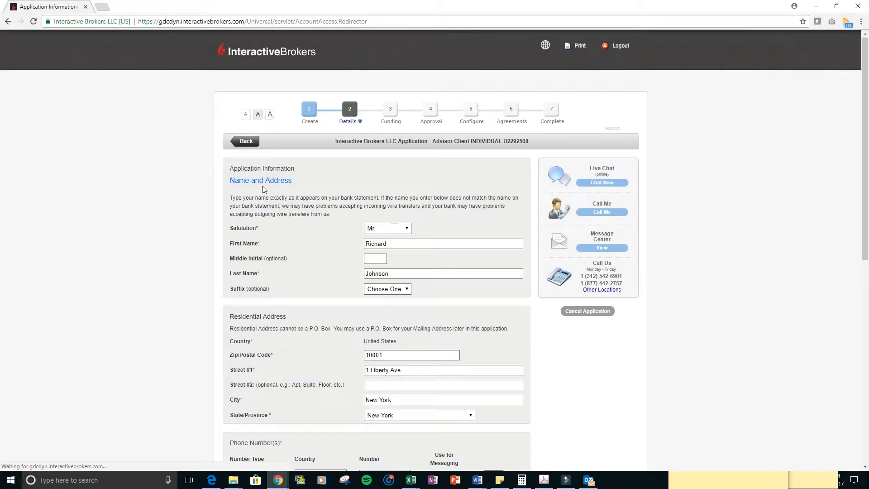
Step: Add an extra Work phone row and fill it with the suggested full work number
click(386, 259)
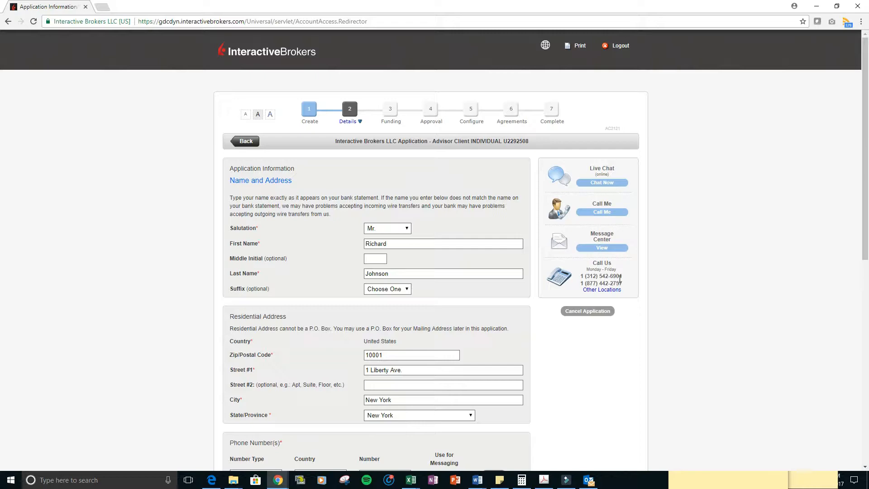
scroll(541, 339, down, 4)
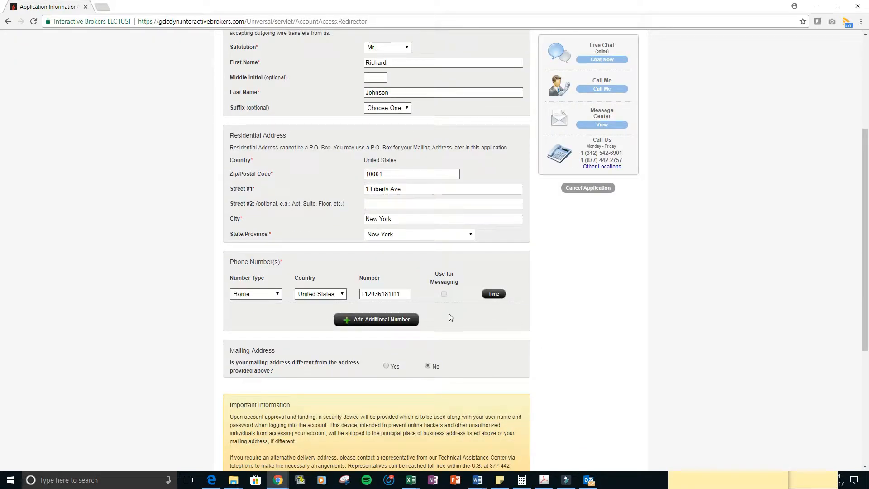
click(348, 321)
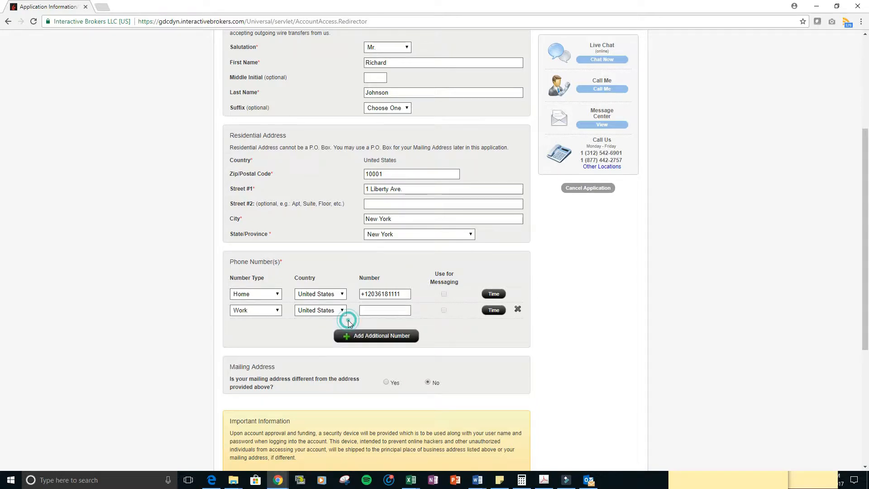
click(371, 311)
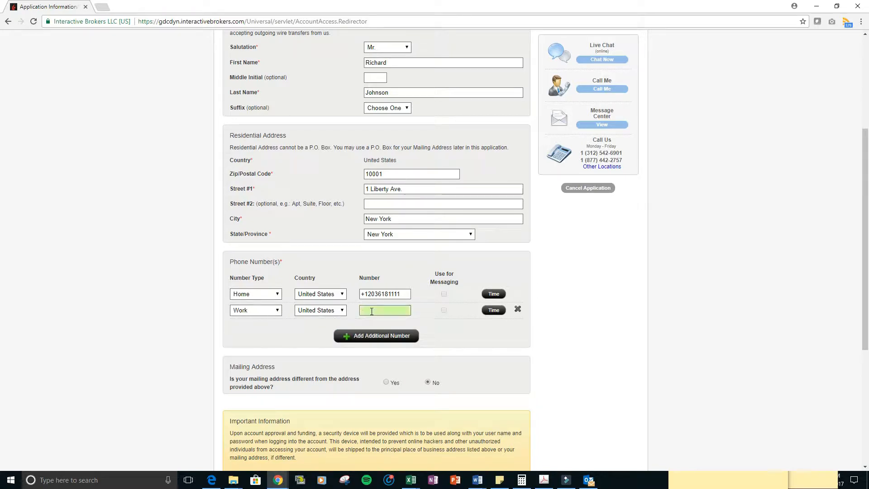
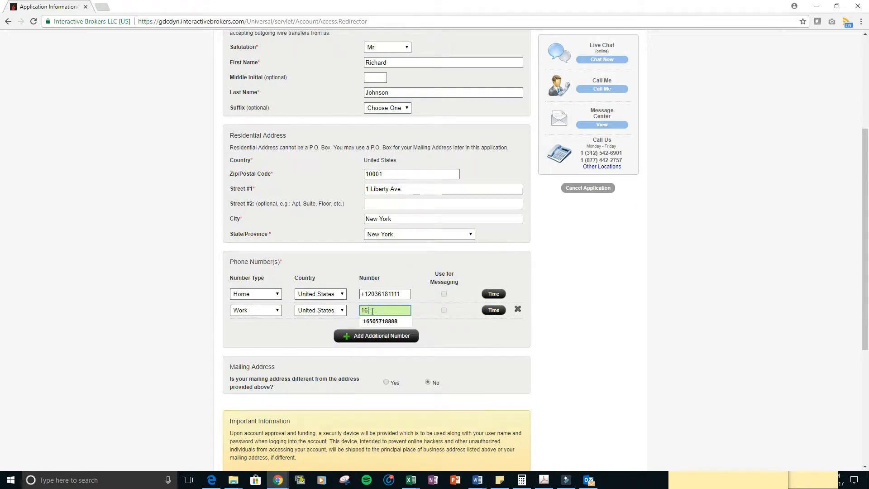
click(479, 329)
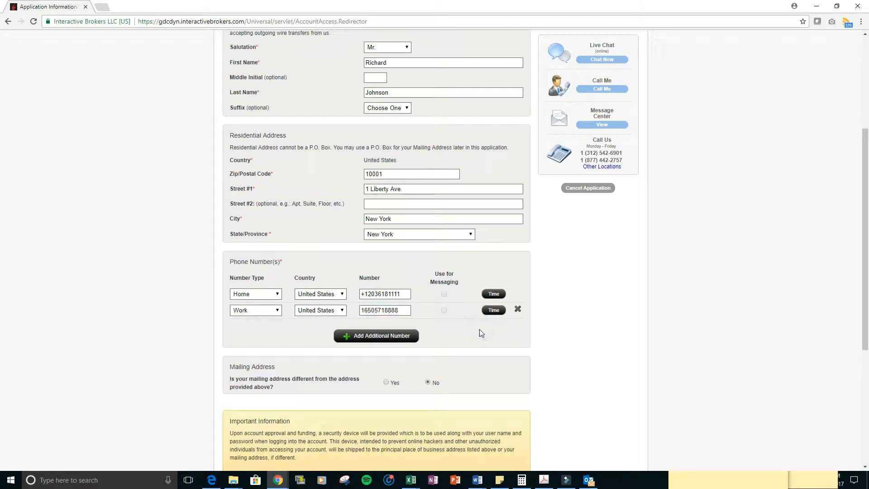
scroll(479, 329, down, 2)
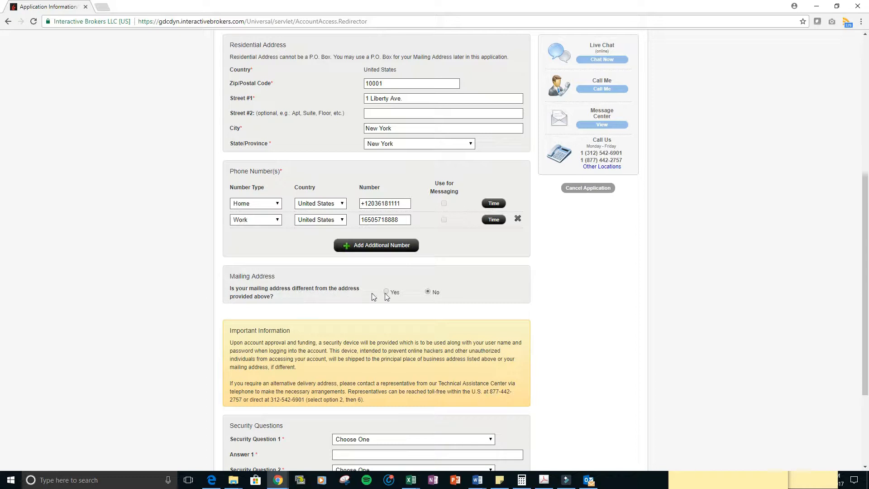
scroll(468, 298, up, 1)
scroll(468, 297, down, 2)
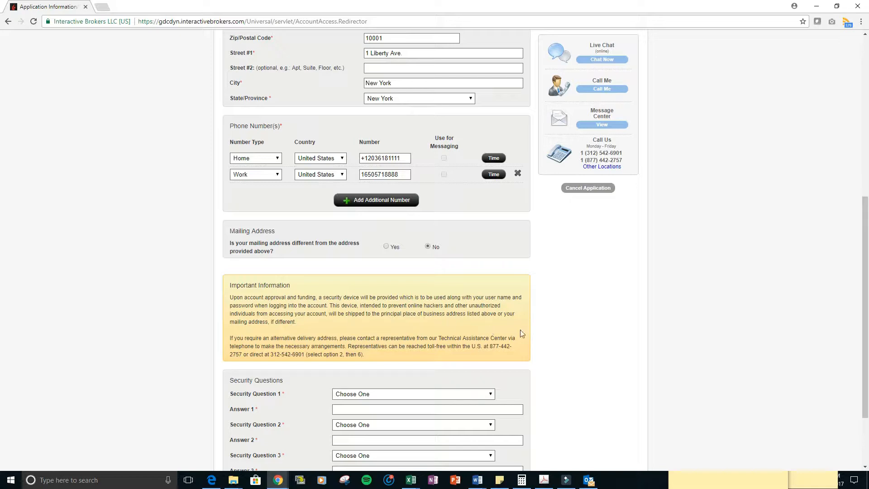
scroll(520, 334, down, 2)
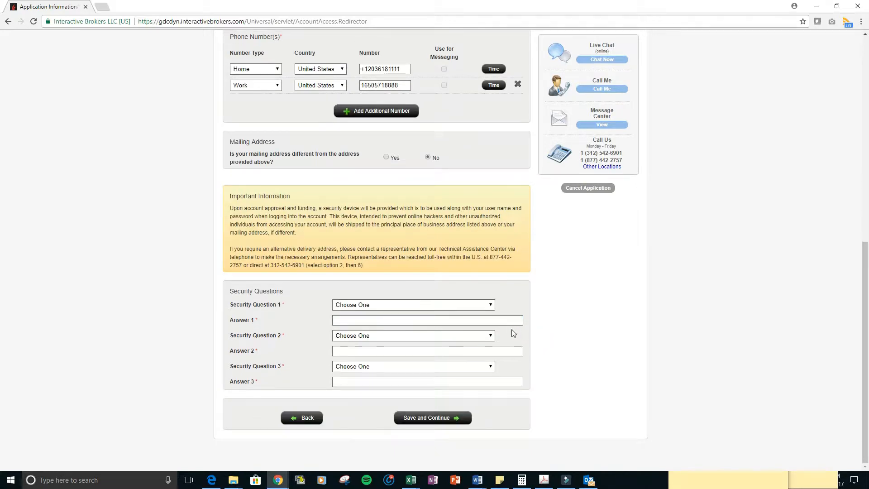
click(444, 306)
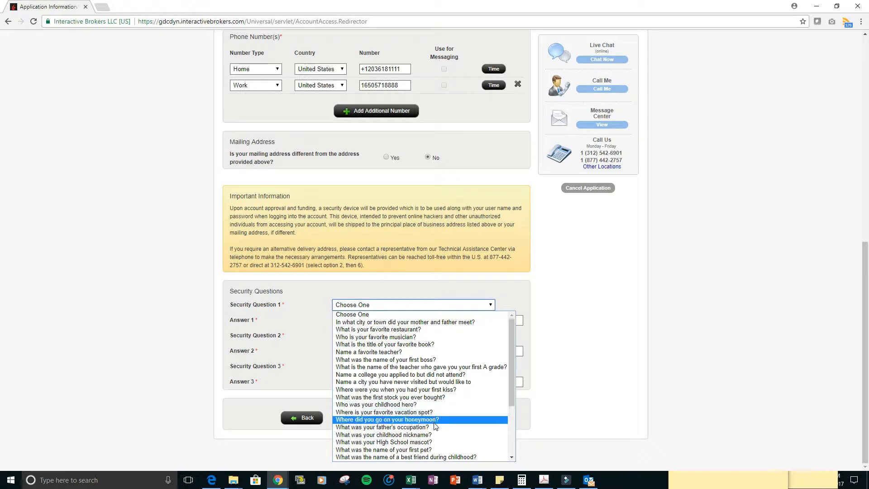
scroll(433, 441, down, 3)
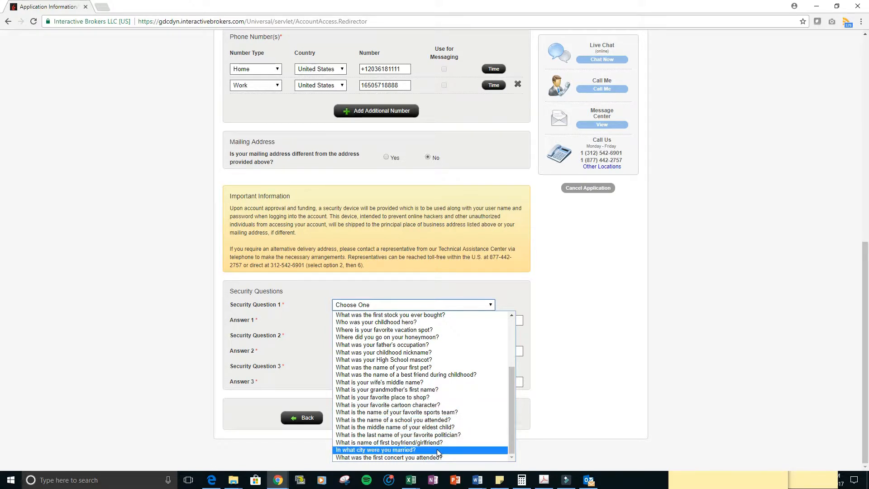
scroll(438, 452, up, 4)
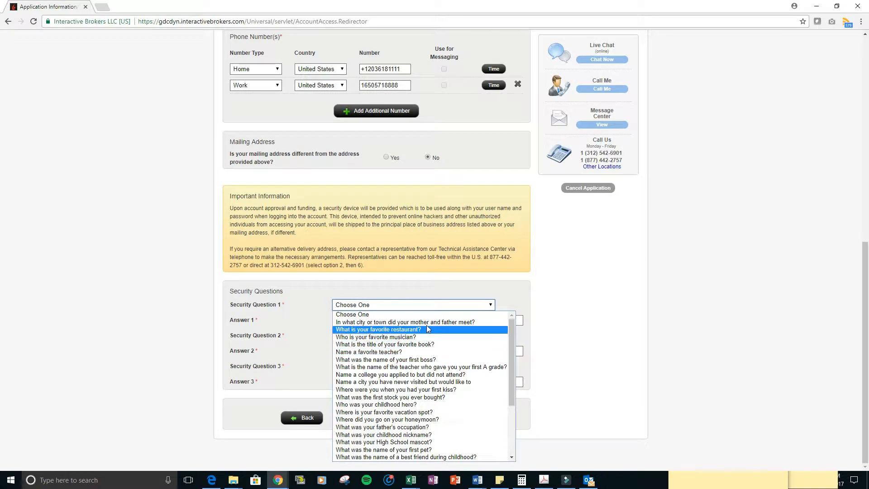
click(429, 322)
click(428, 320)
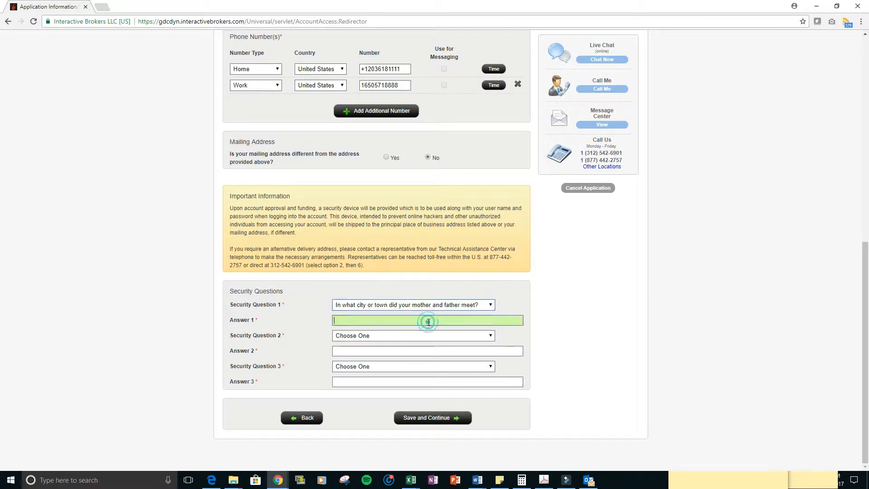
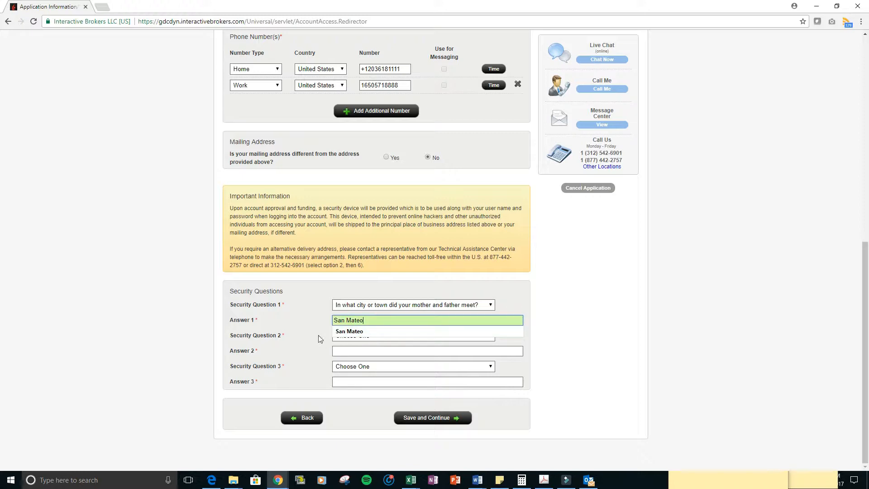
click(324, 335)
click(462, 336)
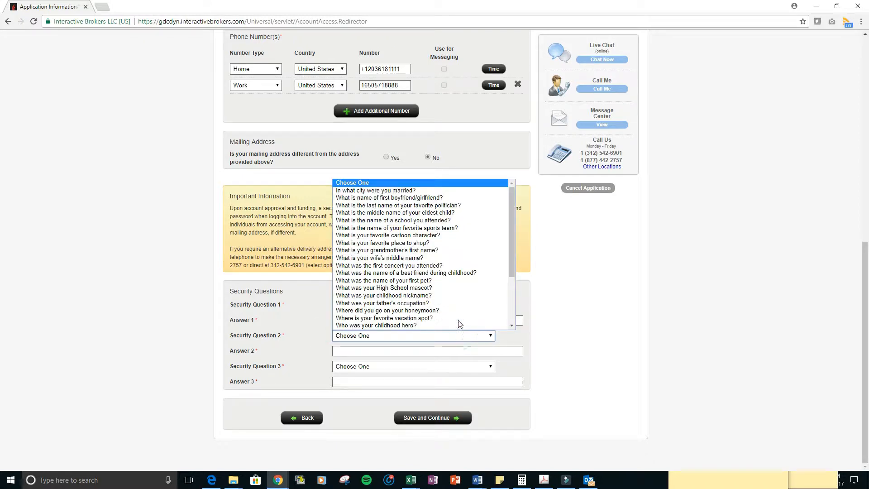
click(460, 228)
click(428, 350)
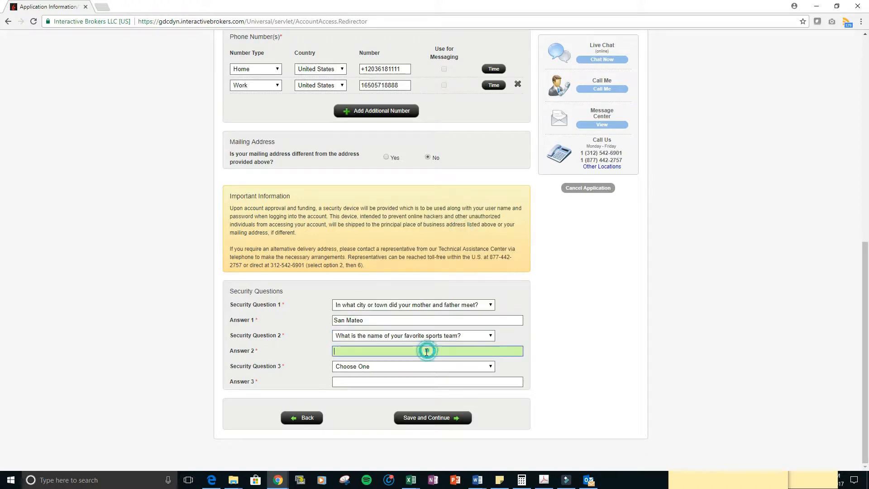
click(467, 370)
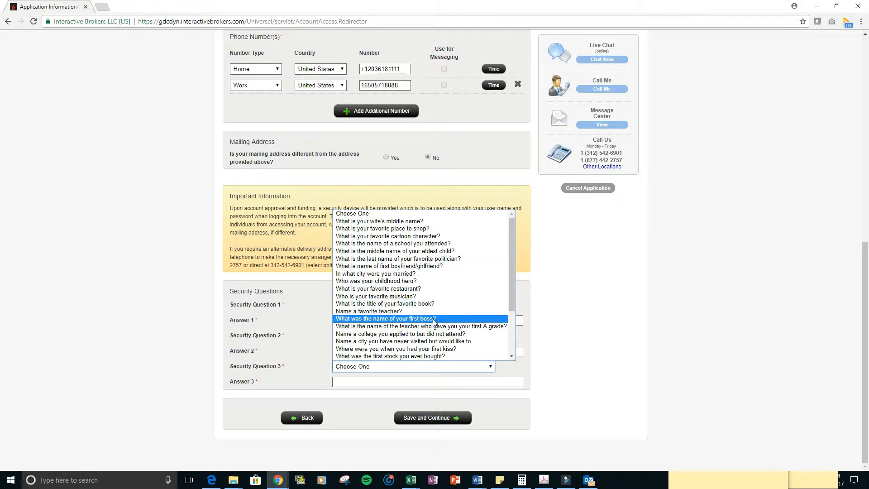
scroll(434, 326, down, 2)
scroll(434, 330, down, 1)
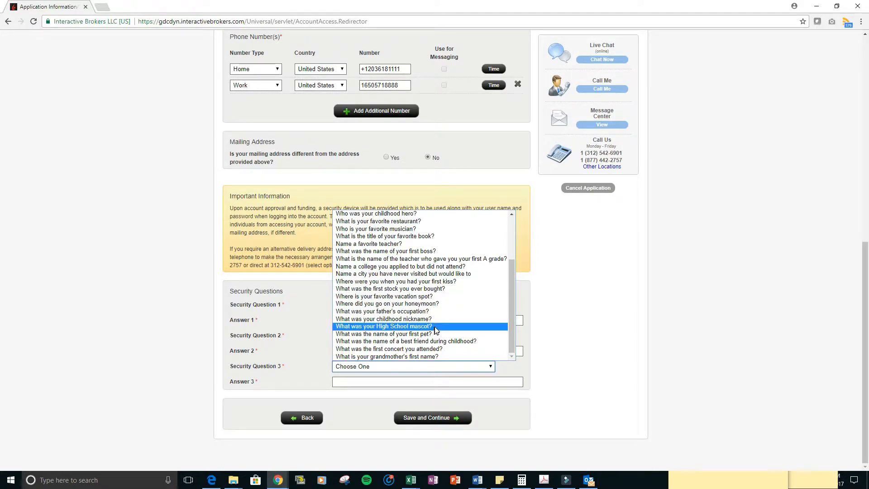
click(441, 304)
click(428, 383)
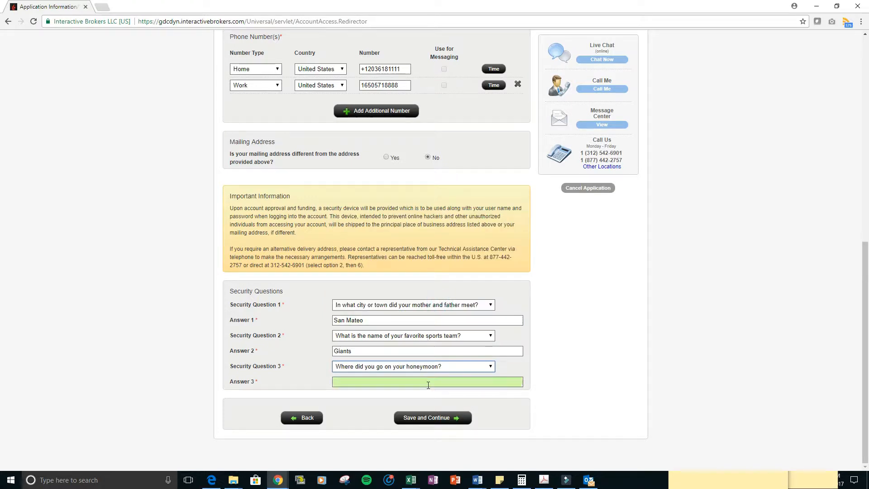
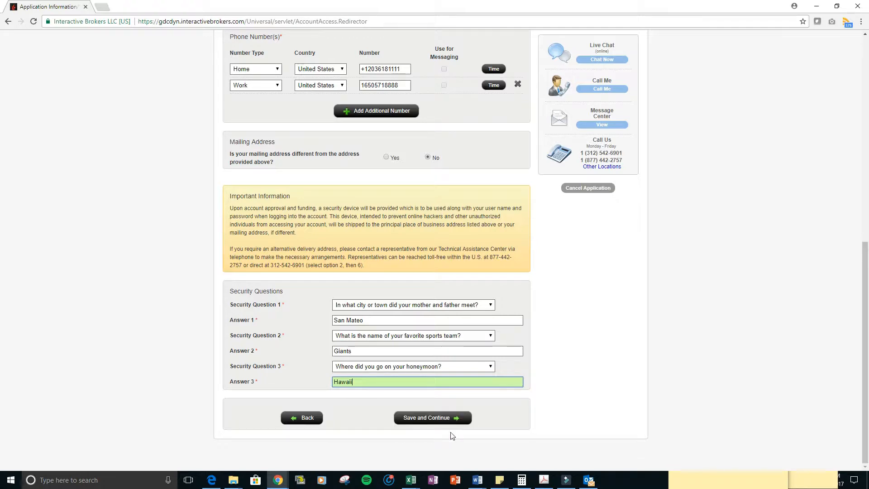
click(451, 415)
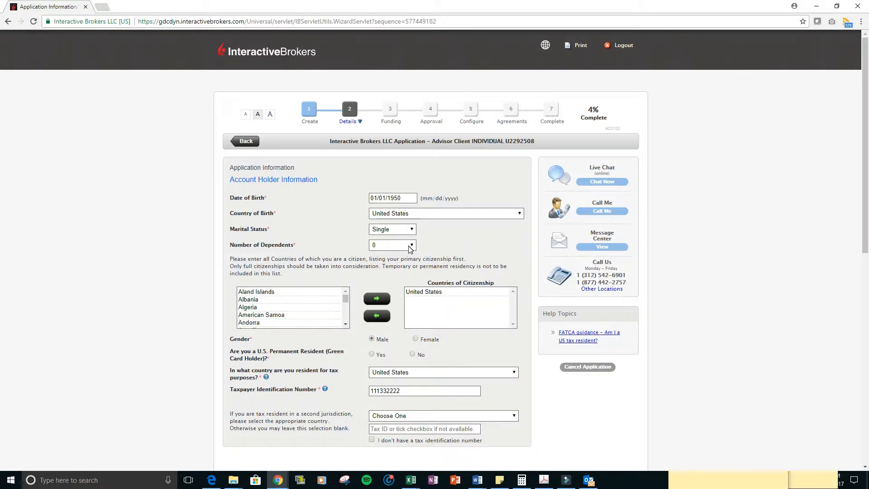
Step: Answer No to U.S. permanent resident and No to additional income sources
scroll(403, 252, down, 2)
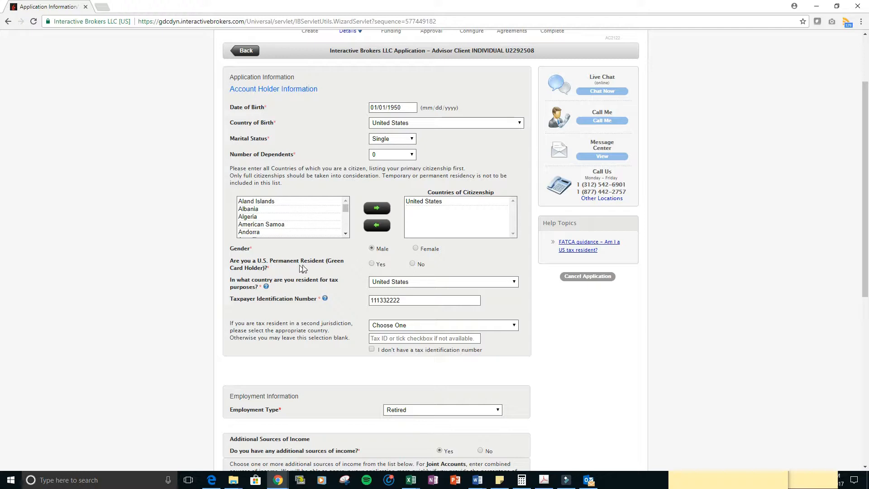
click(412, 264)
scroll(347, 328, down, 1)
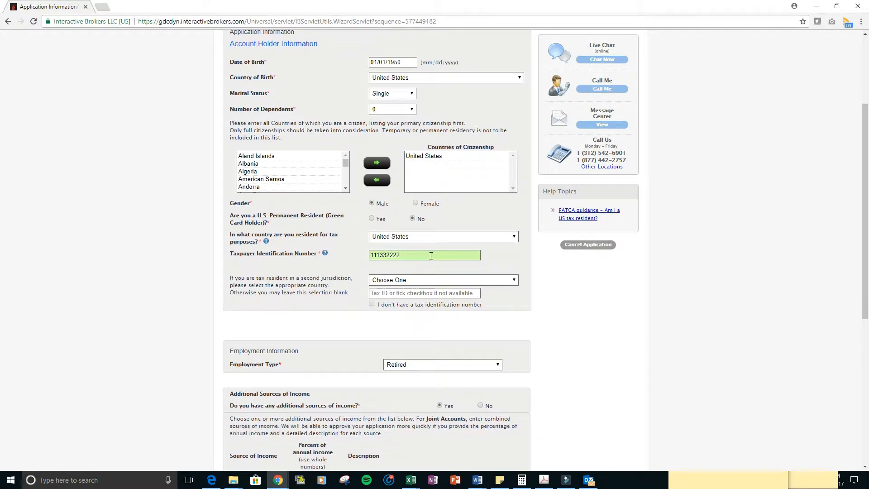
scroll(417, 295, down, 2)
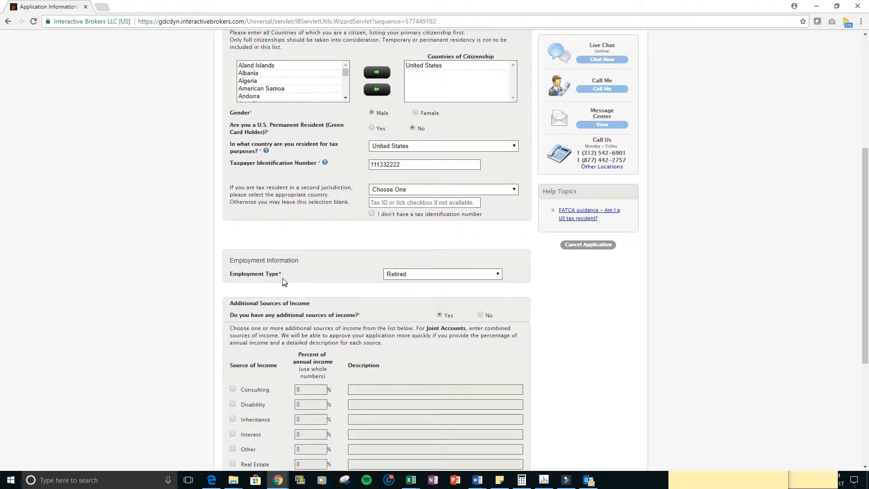
scroll(362, 261, down, 2)
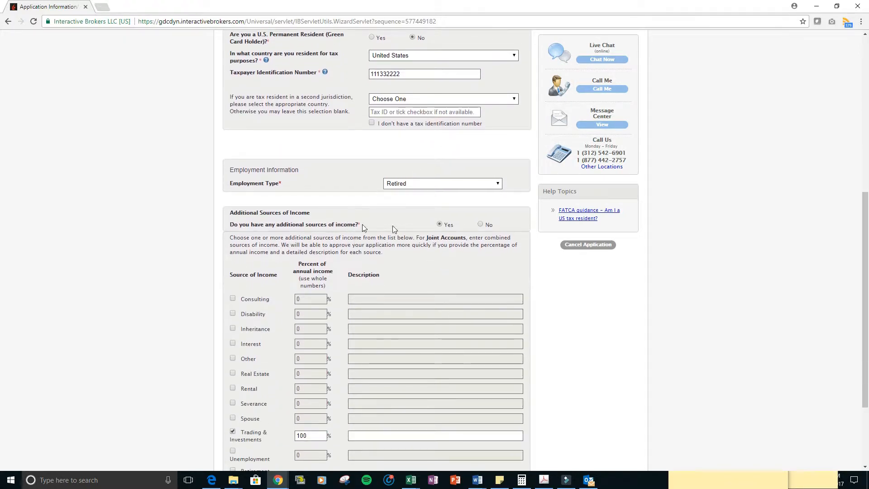
click(479, 225)
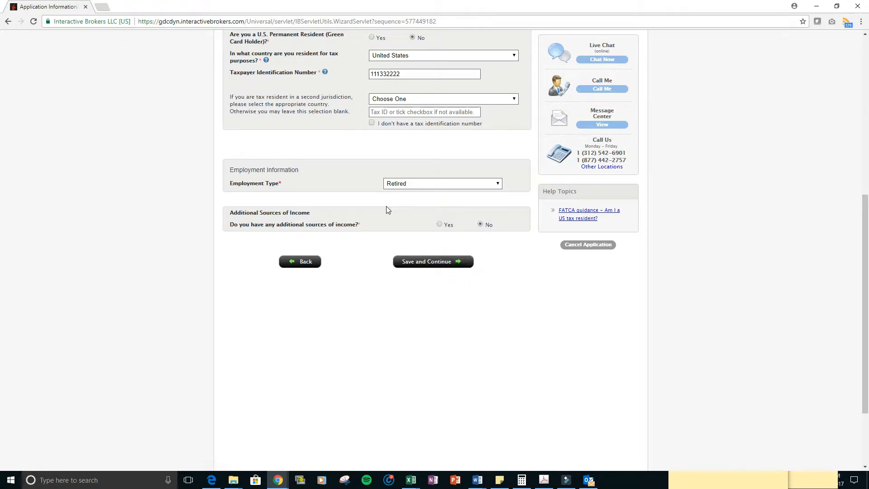
Step: Switch additional income to Yes and try a Rental source at 25%
click(439, 224)
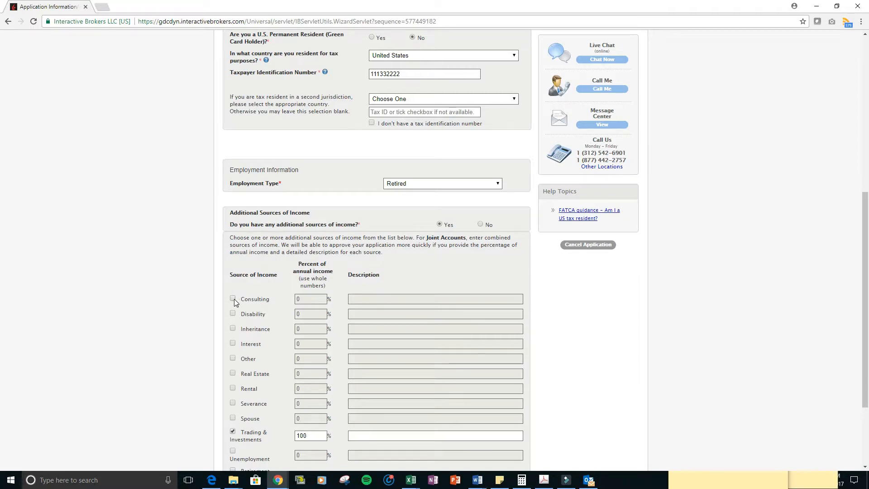
click(232, 389)
click(308, 390)
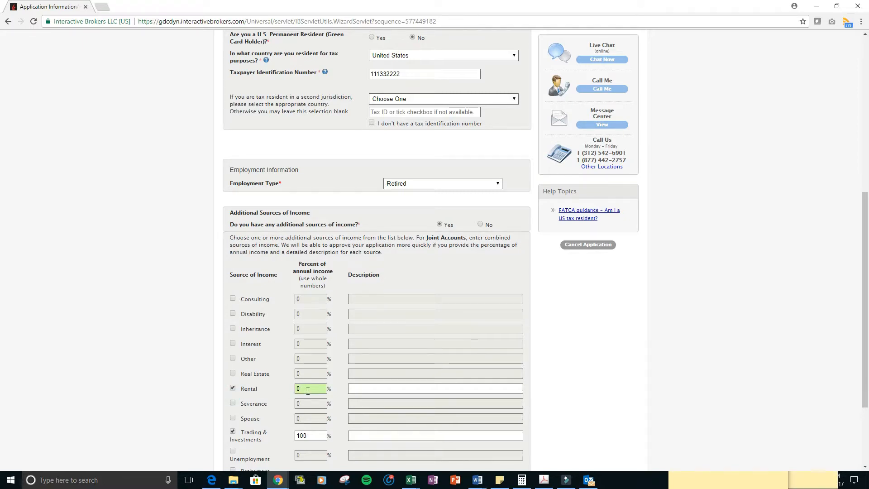
drag(308, 390, 293, 393)
scroll(293, 389, down, 2)
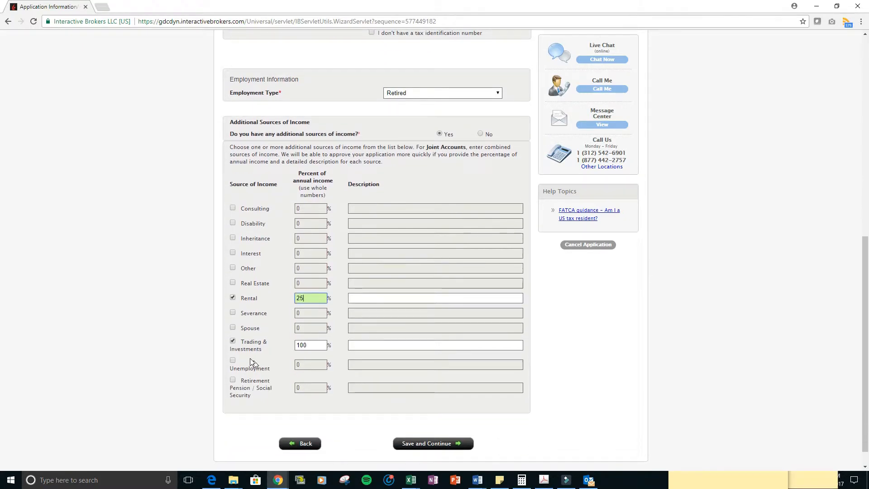
click(313, 362)
Step: Remove Rental, set additional income back to No, and save the holder details
click(312, 344)
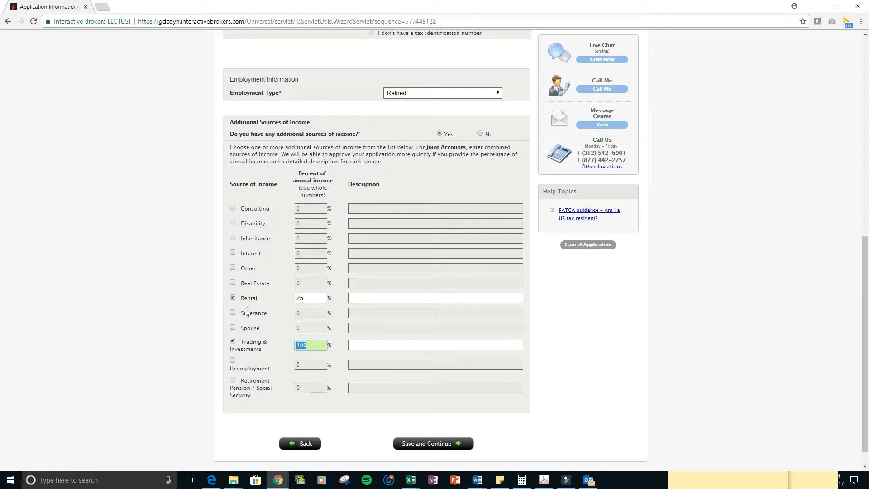
click(233, 297)
drag(307, 301, 295, 299)
scroll(295, 302, down, 1)
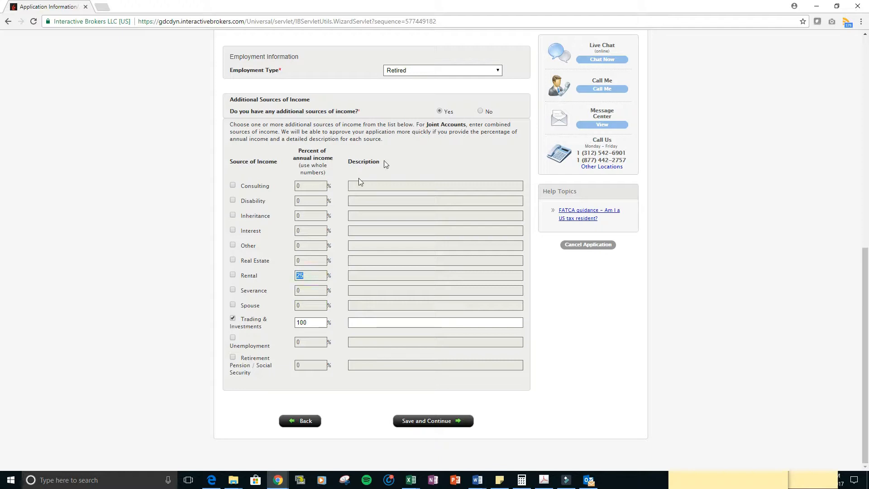
click(480, 110)
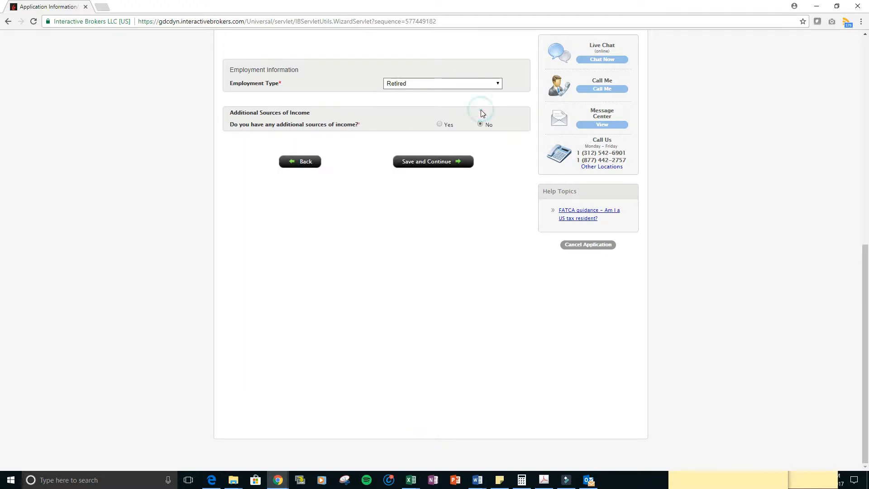
click(457, 163)
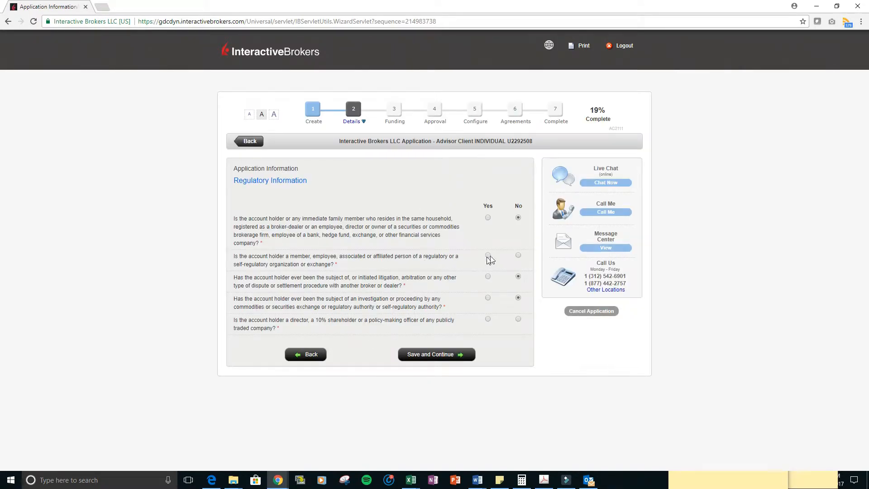
Step: Answer No to the second and fifth regulatory questions and save
click(518, 256)
click(518, 320)
click(461, 354)
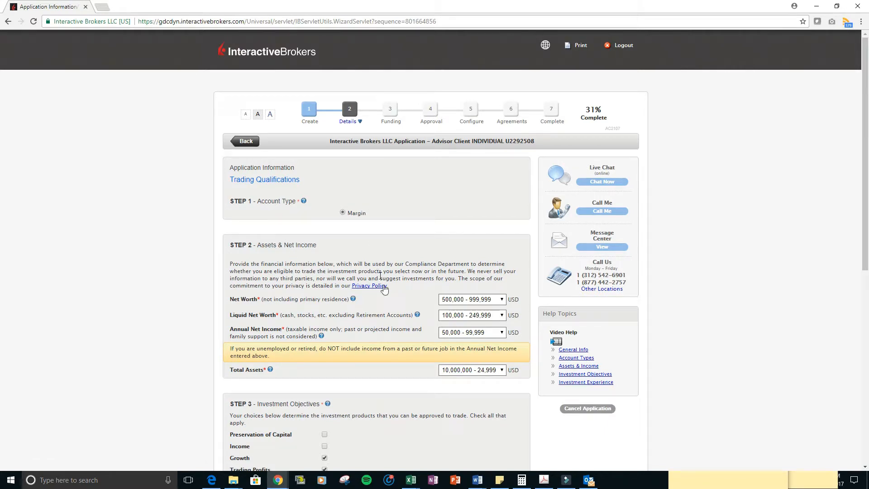
Step: Review the prefilled trading qualifications and save them unchanged
scroll(396, 329, down, 5)
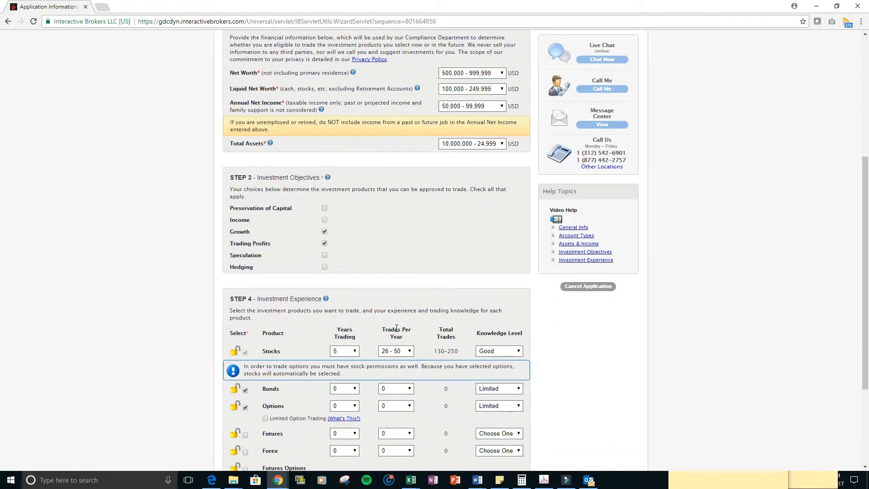
scroll(561, 343, down, 3)
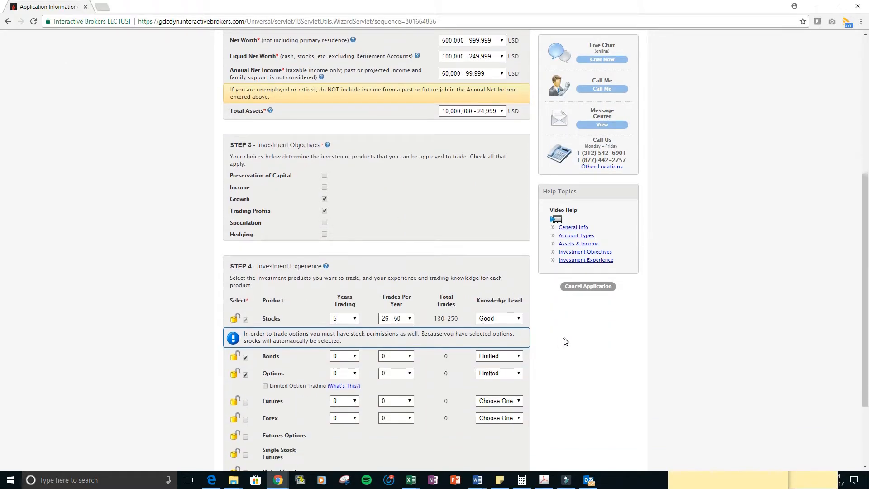
click(439, 404)
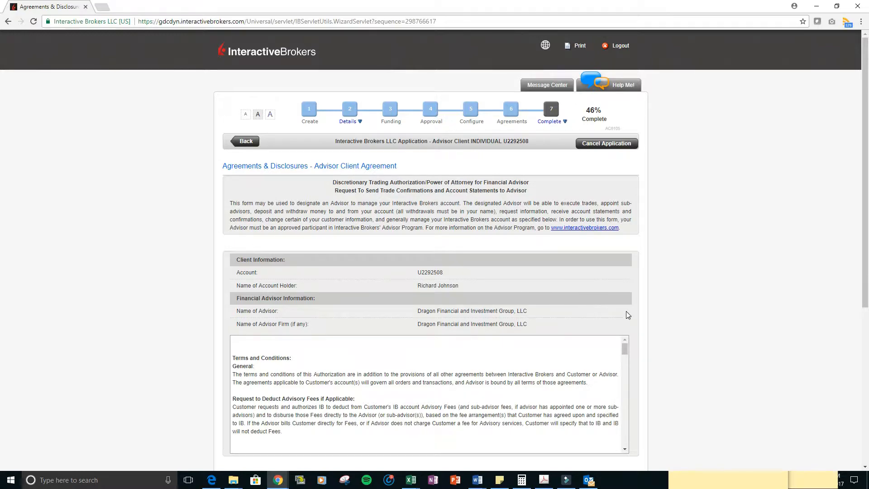
Step: Sign the advisor authorization with the holder's full name, copy the signature, and submit
scroll(651, 356, down, 3)
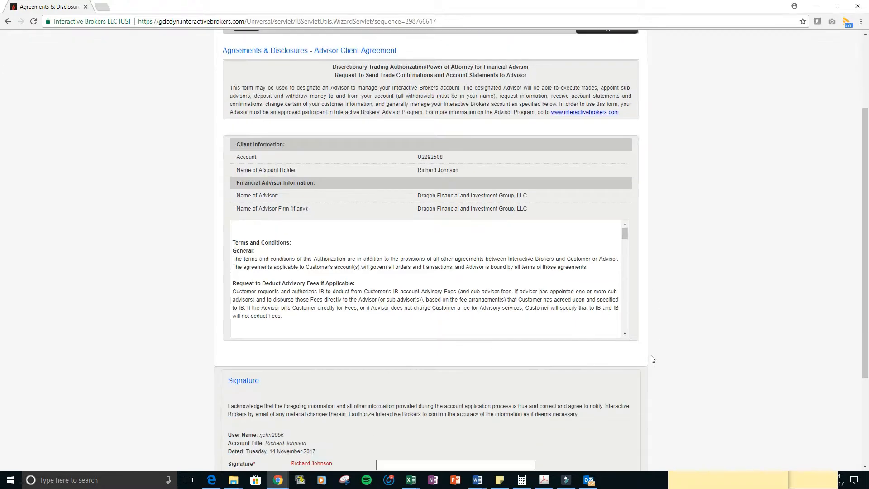
scroll(651, 358, down, 3)
click(488, 354)
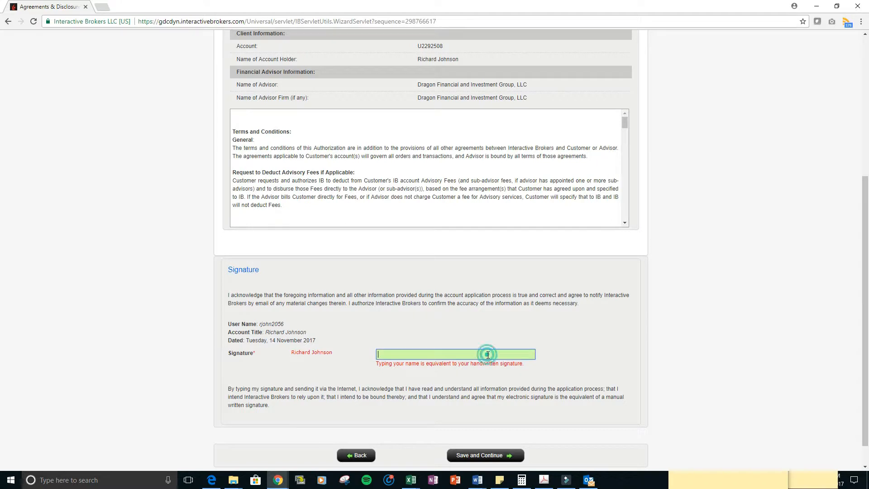
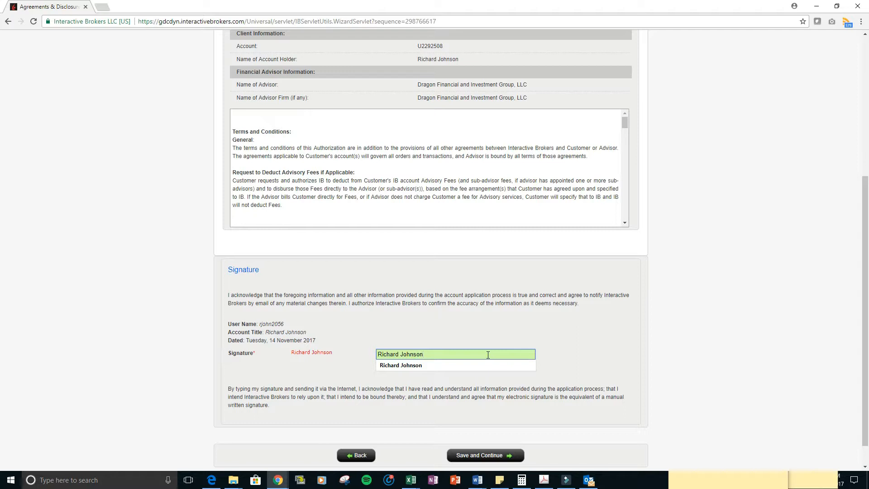
drag(488, 354, 369, 350)
click(405, 357)
triple_click(457, 354)
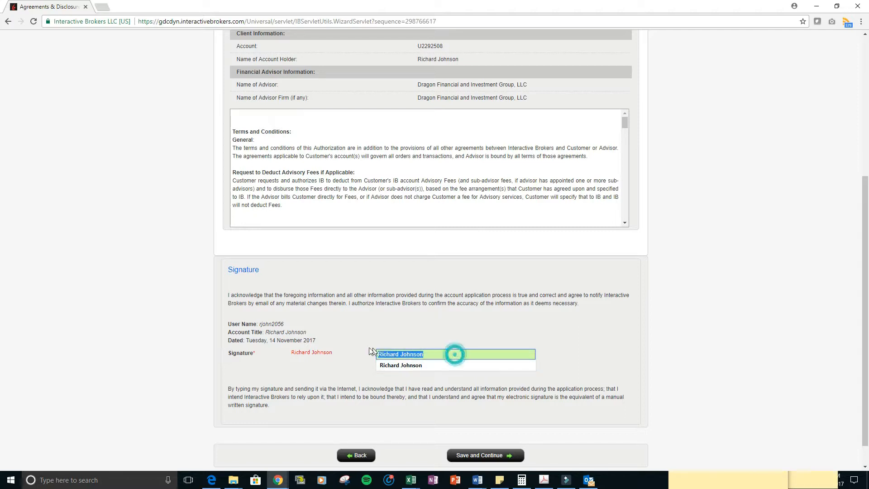
right_click(418, 356)
click(462, 246)
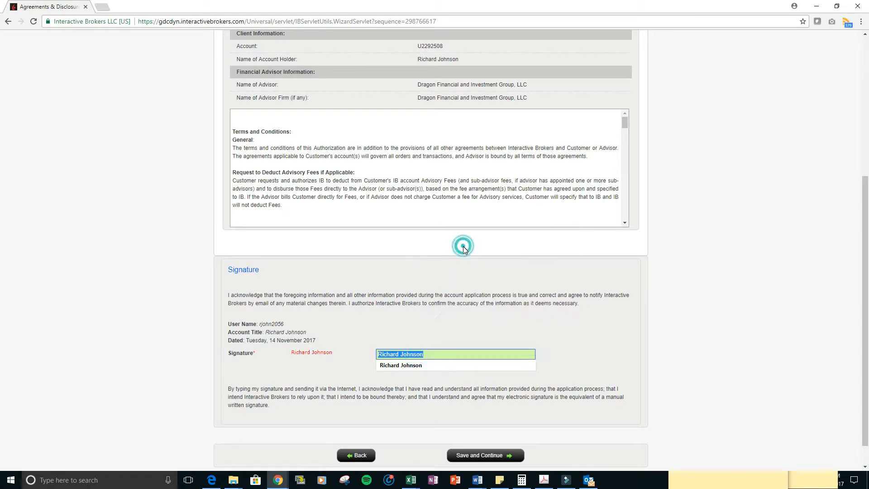
click(474, 455)
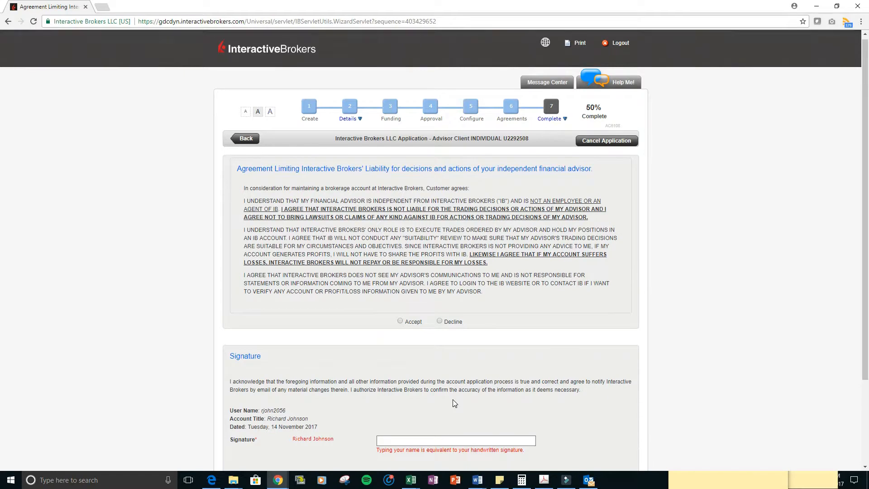
Step: Paste the copied name into the liability agreement's Signature field and try submitting, dismissing the error
scroll(453, 399, down, 3)
click(428, 333)
right_click(428, 334)
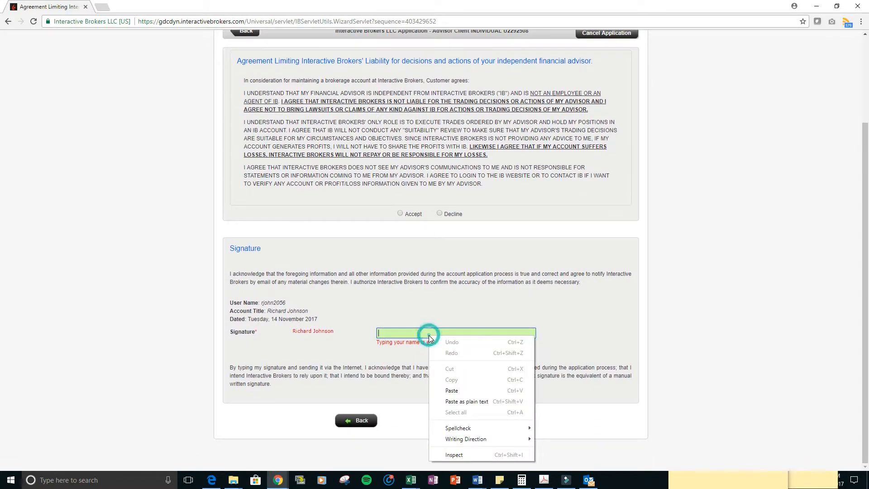
click(448, 390)
click(458, 414)
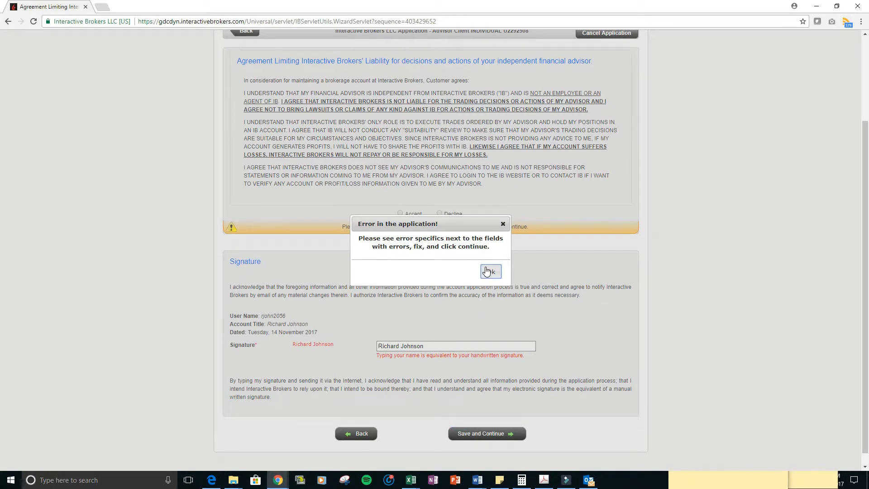
click(487, 271)
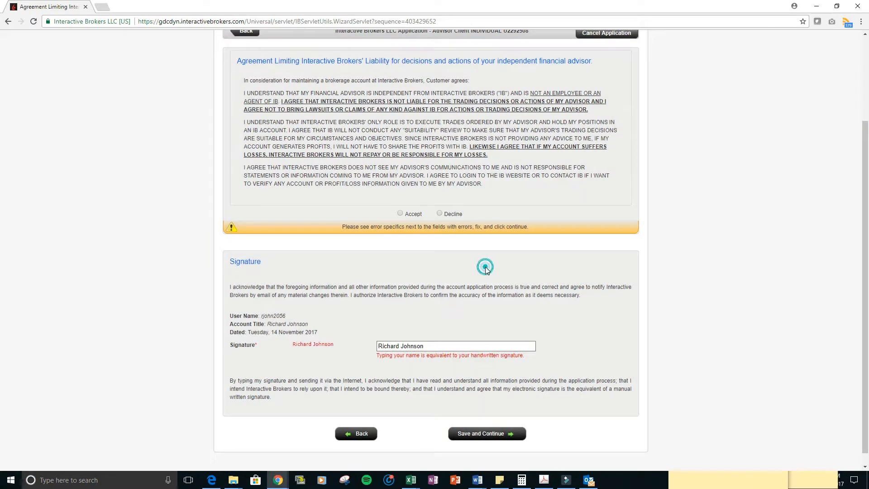
Step: Retype and copy the holder's name as signature, then select Accept after another submission error
drag(437, 345, 353, 349)
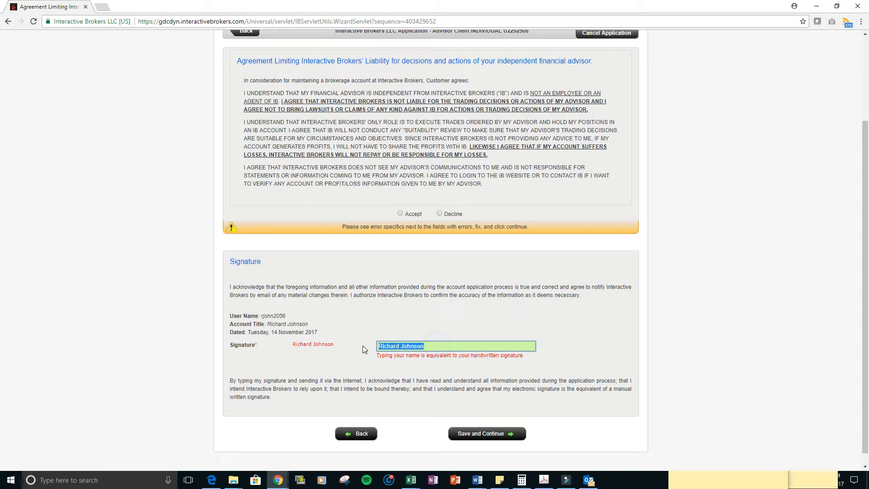
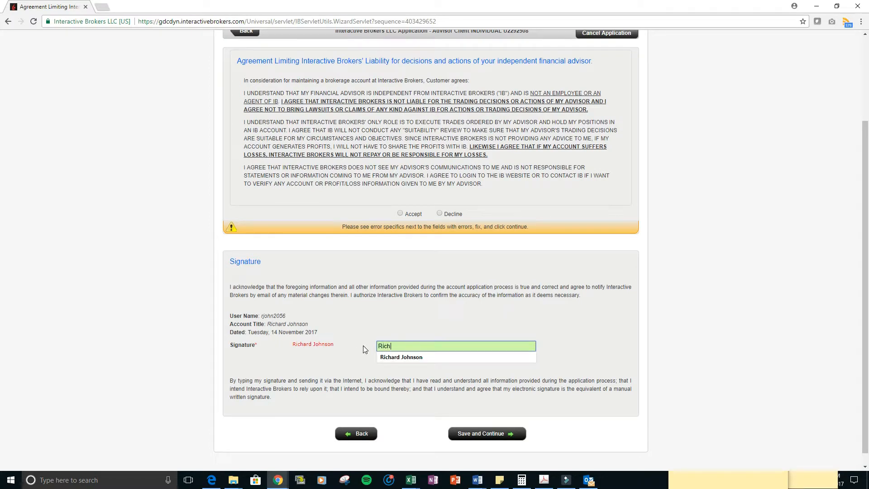
drag(437, 347, 379, 346)
right_click(385, 346)
click(429, 239)
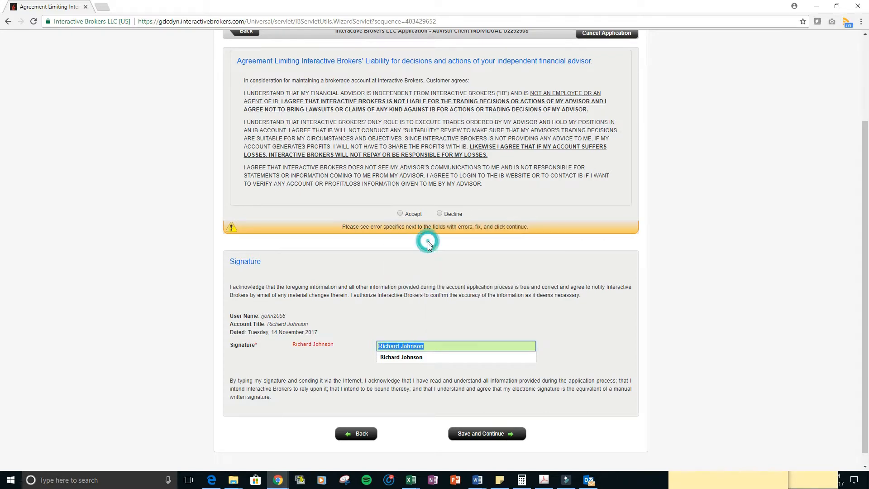
click(488, 437)
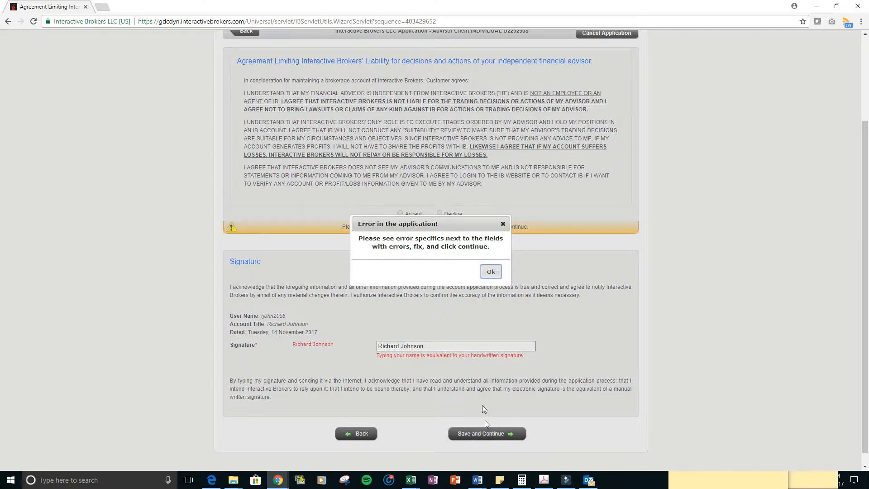
click(490, 271)
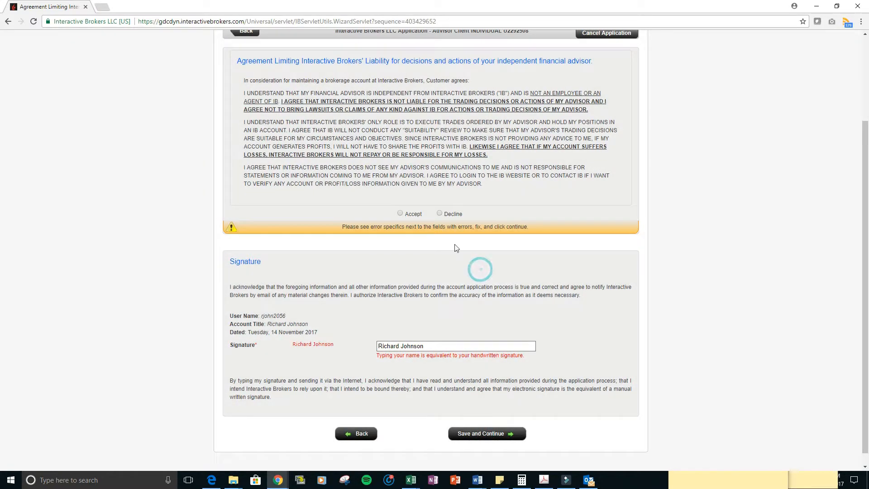
click(400, 215)
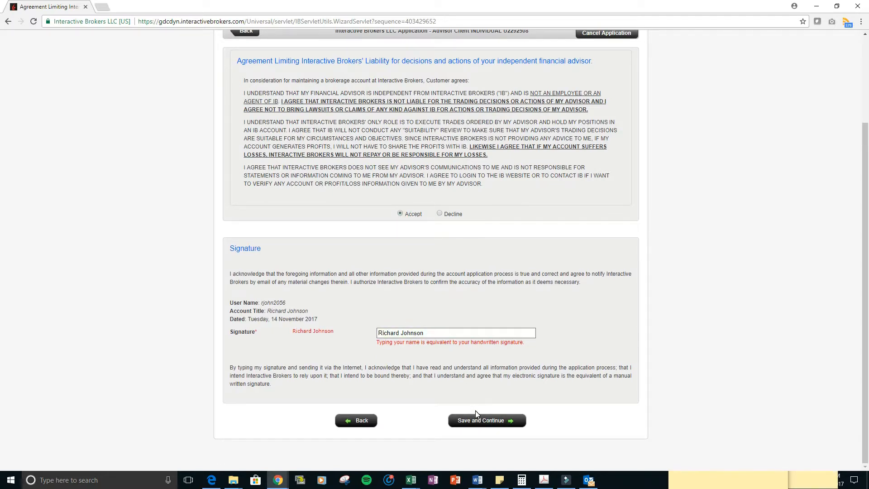
Step: Submit the liability agreement, then accept and submit the Securities Lending Program Disclosure
click(478, 420)
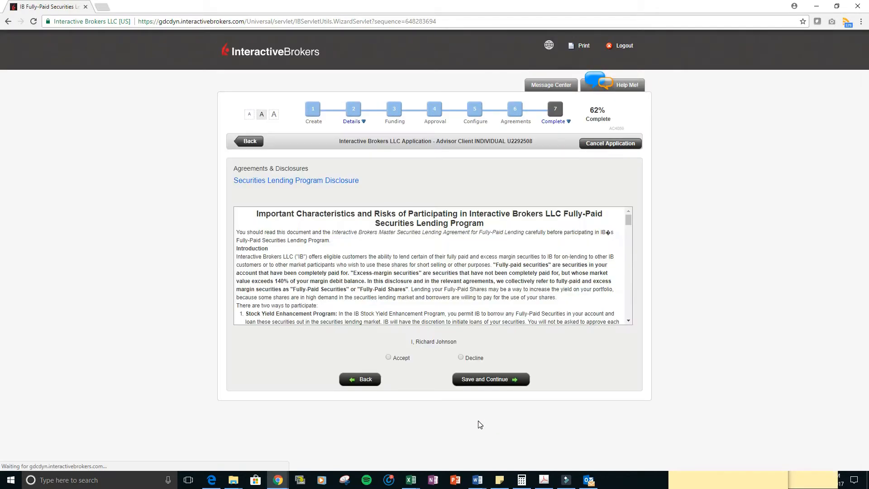
click(388, 358)
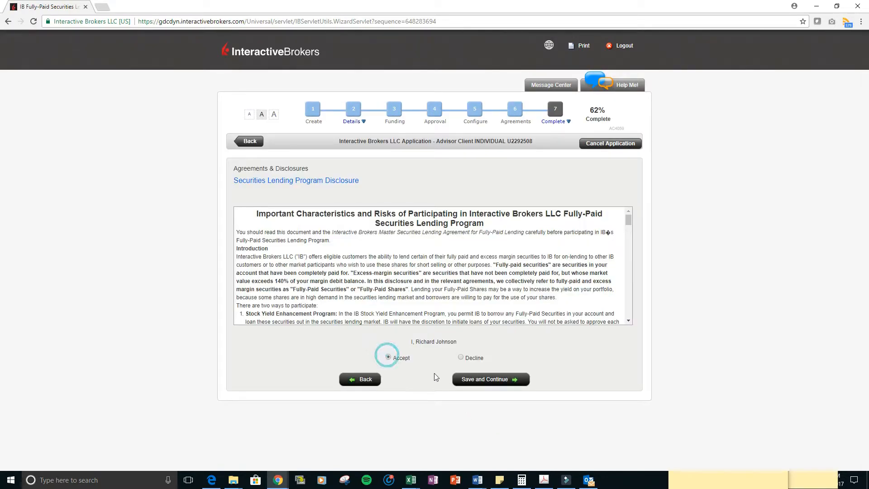
click(496, 384)
Step: Paste the holder's name as the MSLA Fully-Paid Securities Lending signature and submit it
scroll(442, 386, down, 5)
scroll(702, 339, down, 5)
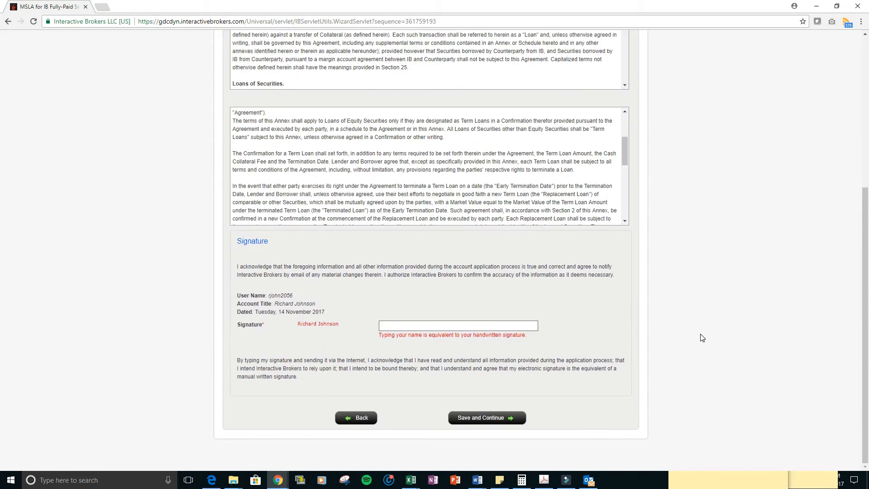
click(499, 324)
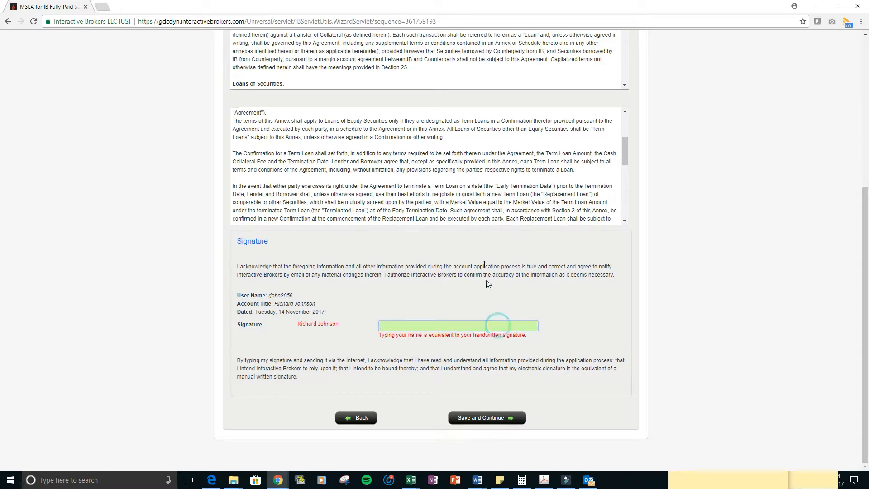
click(469, 194)
scroll(469, 194, up, 3)
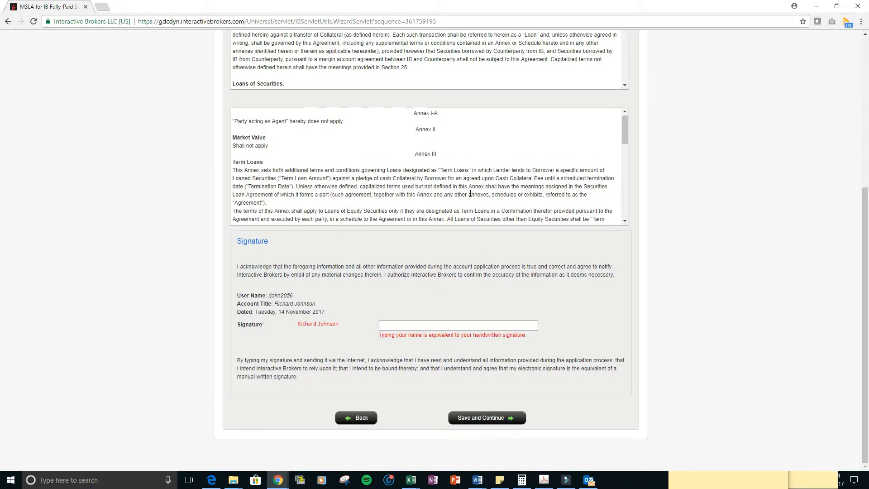
scroll(470, 194, down, 4)
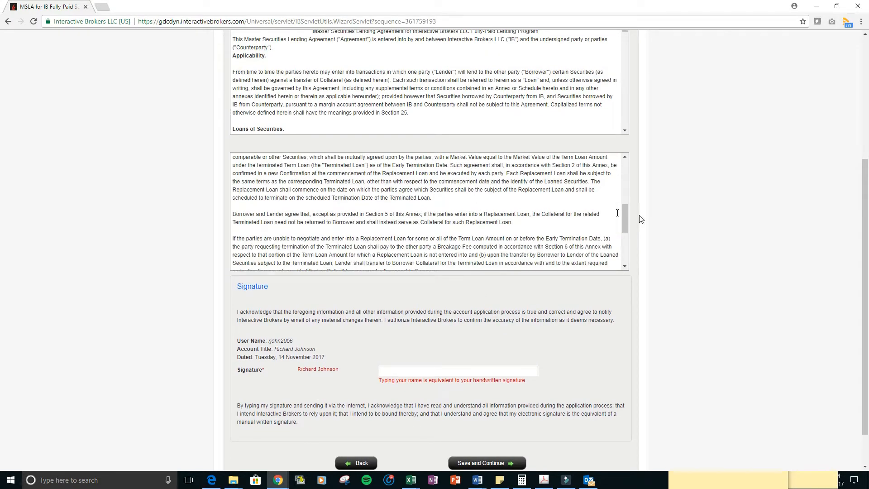
scroll(669, 233, down, 2)
scroll(668, 234, up, 5)
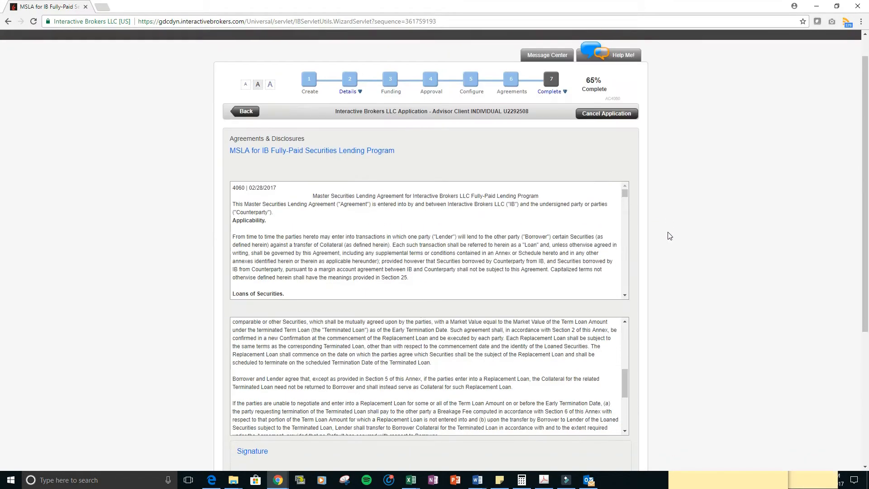
scroll(669, 235, down, 5)
click(467, 326)
right_click(466, 326)
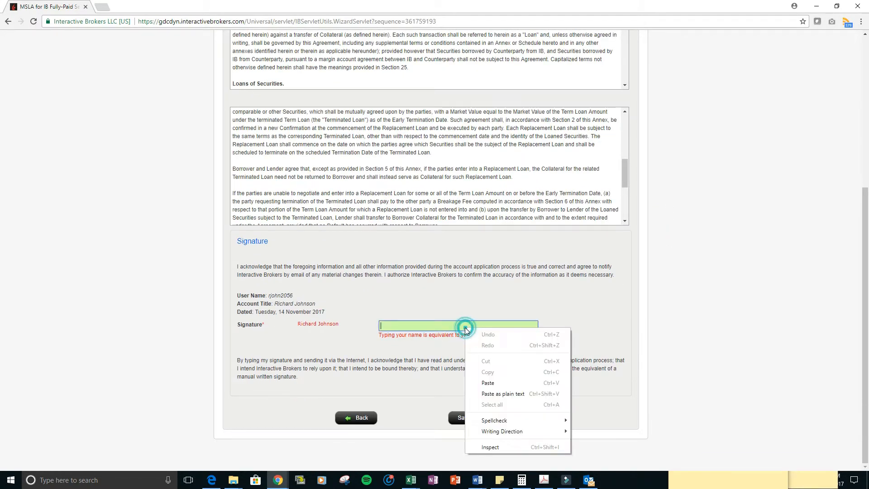
click(487, 383)
click(483, 419)
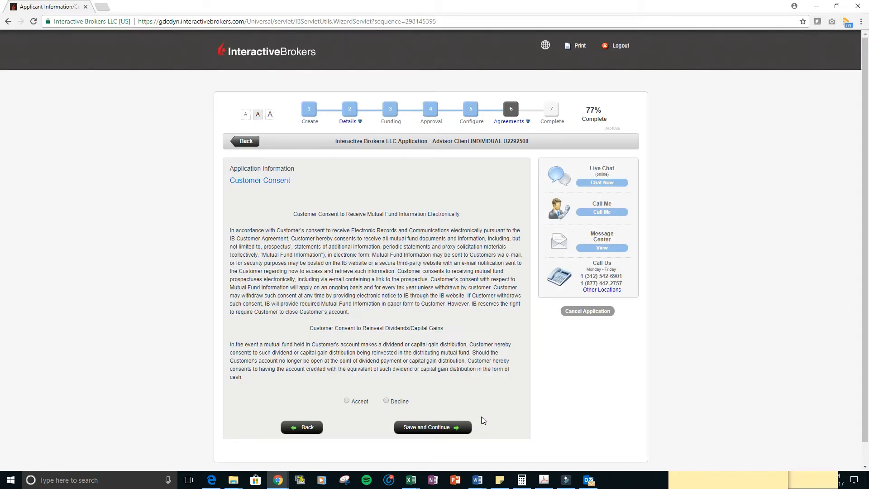
Step: Accept Customer Consent, then agree to the Margin, mutual fund and OCC Risk disclosures
click(347, 401)
click(424, 432)
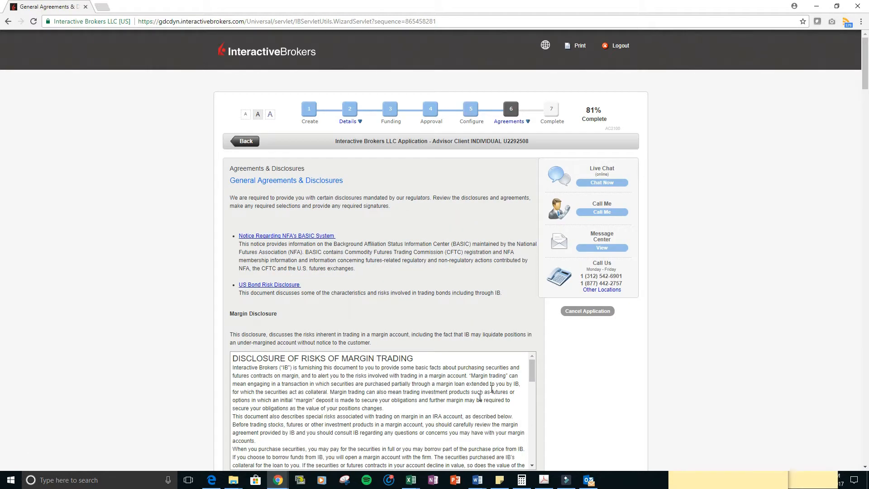
scroll(595, 374, down, 5)
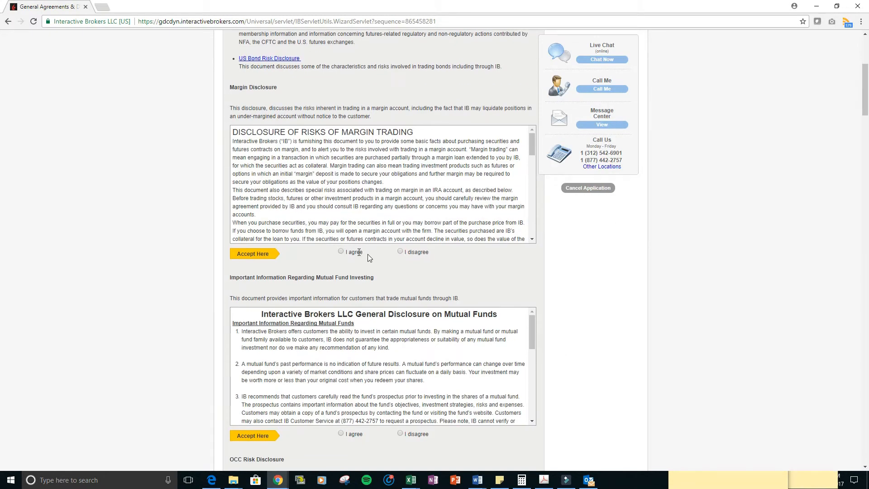
click(340, 252)
scroll(500, 355, down, 5)
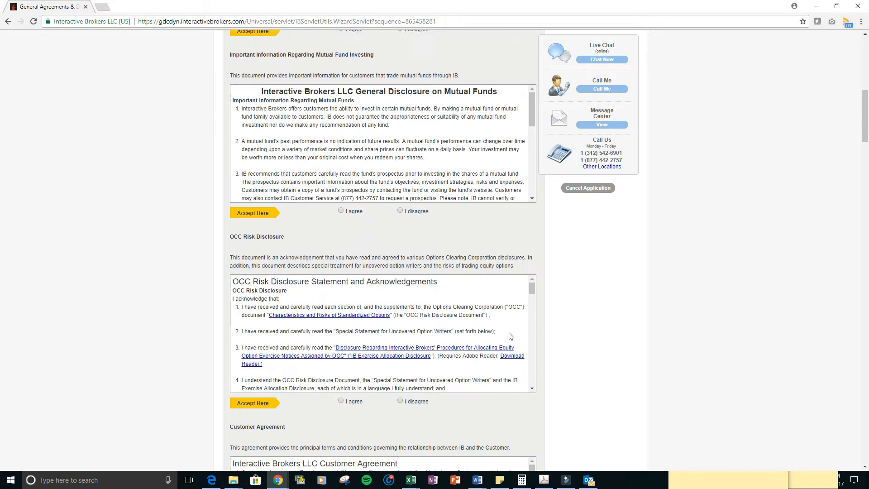
click(341, 207)
scroll(343, 213, down, 3)
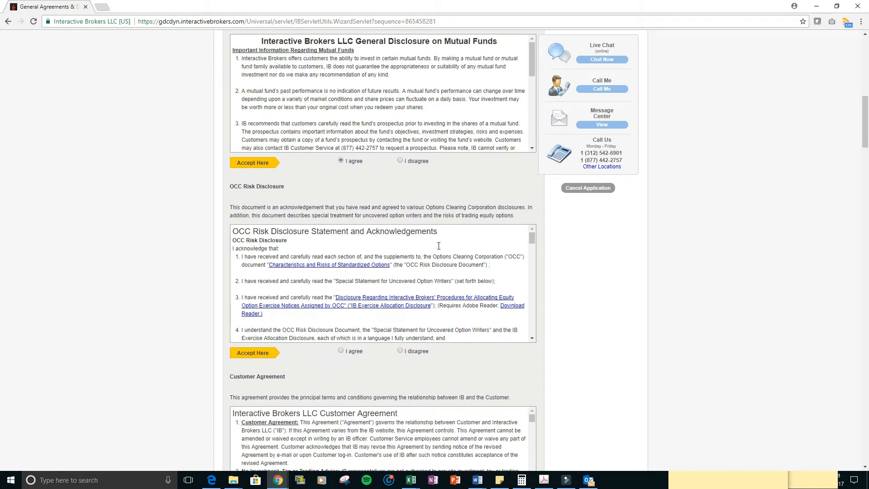
click(340, 262)
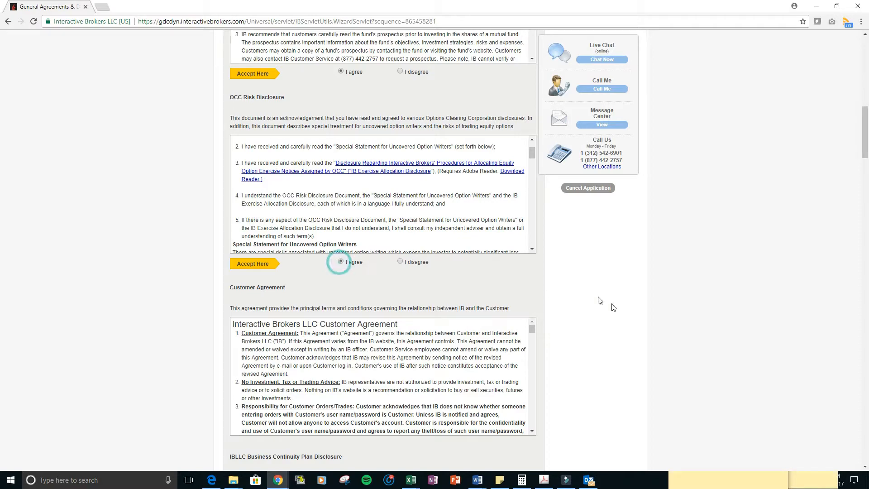
scroll(618, 310, down, 5)
scroll(354, 170, down, 5)
Step: Agree to Business Continuity, privacy, Day Trading, Essential Legal Terms and Forex disclosures
click(341, 160)
scroll(563, 276, down, 3)
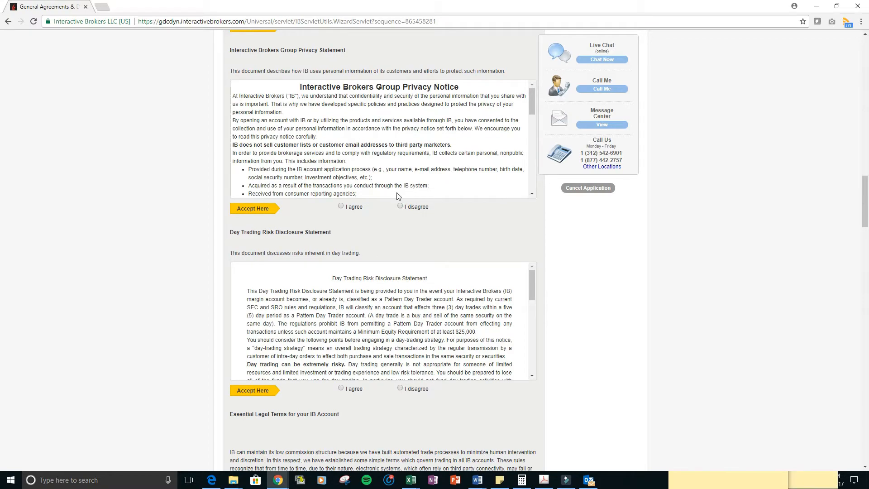
click(341, 208)
scroll(371, 210, down, 4)
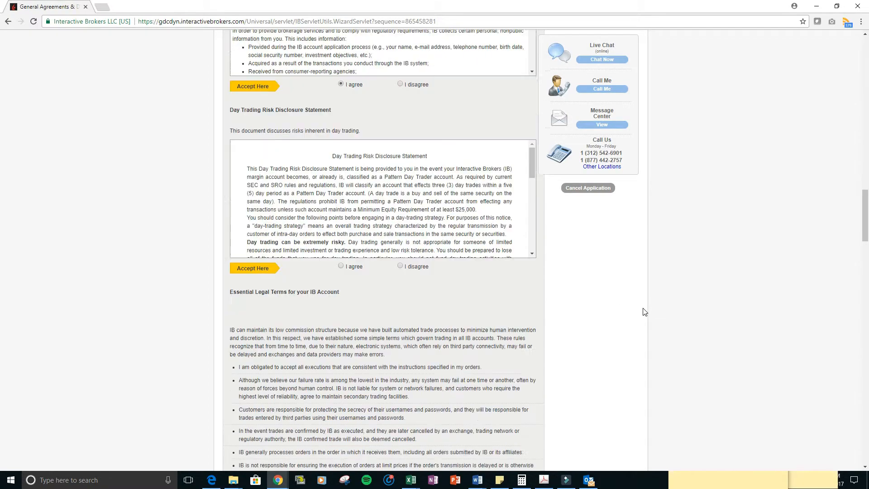
click(341, 207)
scroll(557, 296, down, 6)
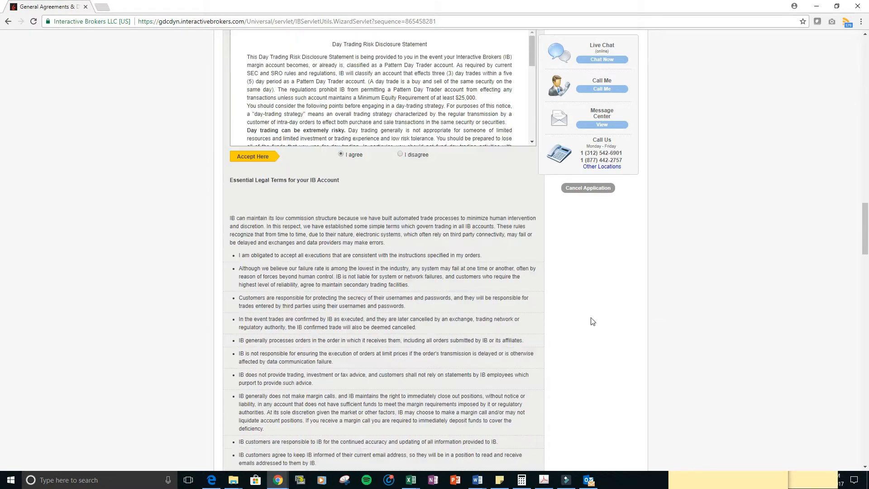
click(341, 256)
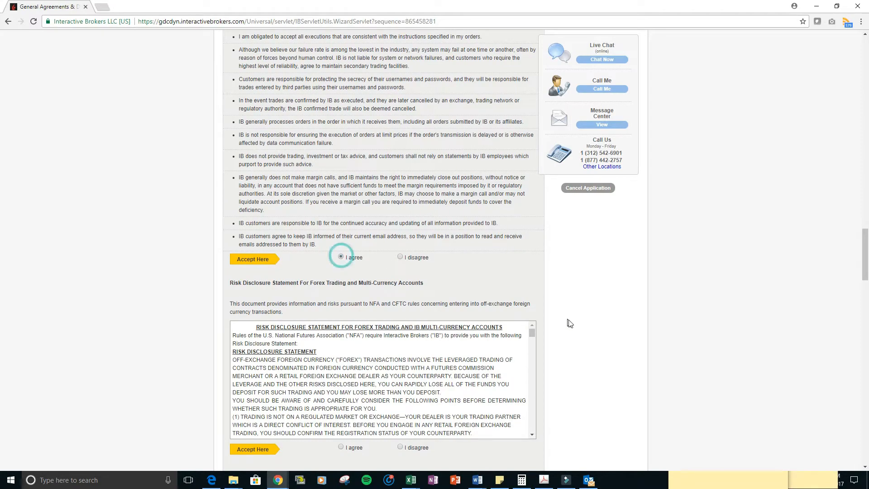
scroll(568, 323, down, 6)
click(341, 175)
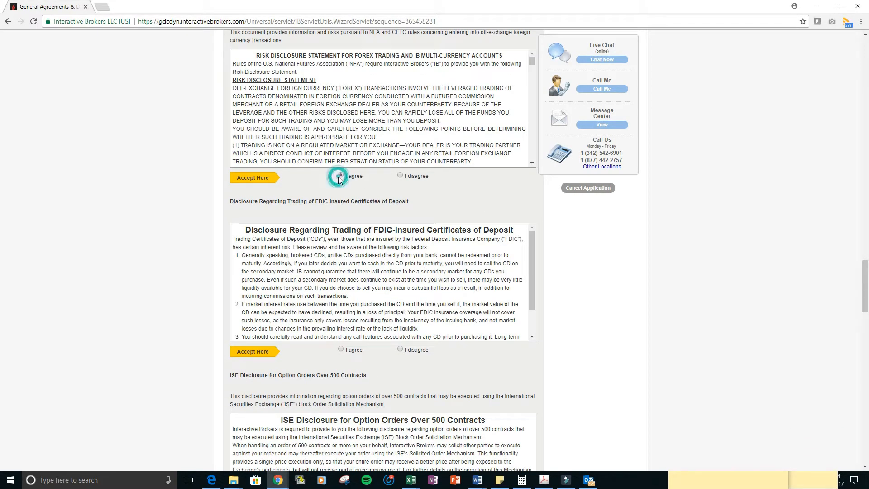
scroll(563, 364, down, 3)
Step: Agree to FDIC CD, ISE, Municipal Bond, order routing, Stop Order and After-Hours Trading disclosures
click(341, 213)
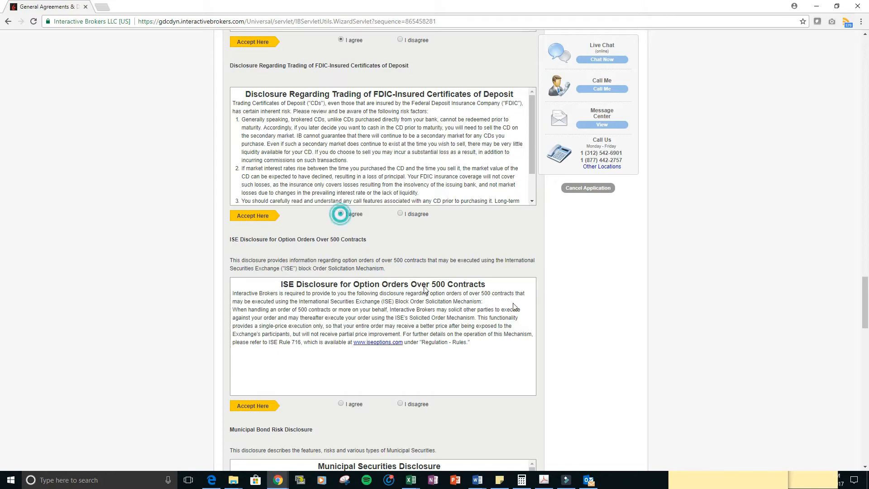
scroll(600, 324, down, 5)
click(340, 177)
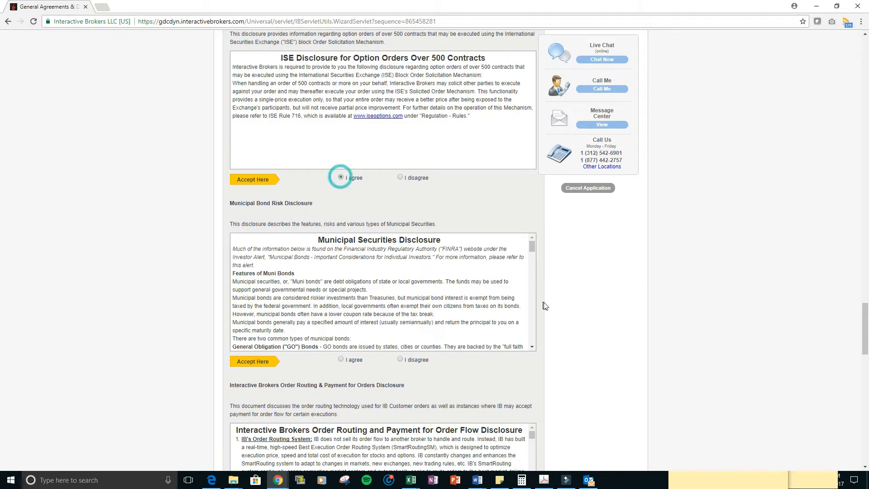
scroll(582, 355, down, 4)
click(341, 177)
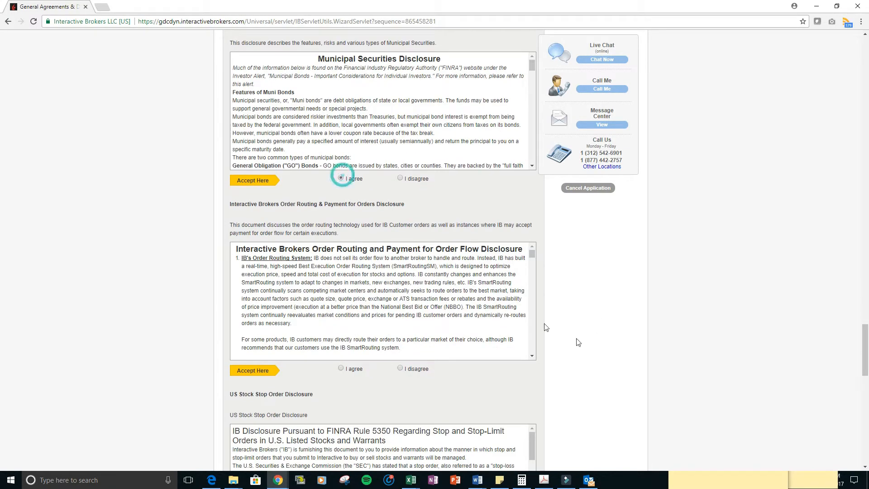
scroll(613, 373, down, 4)
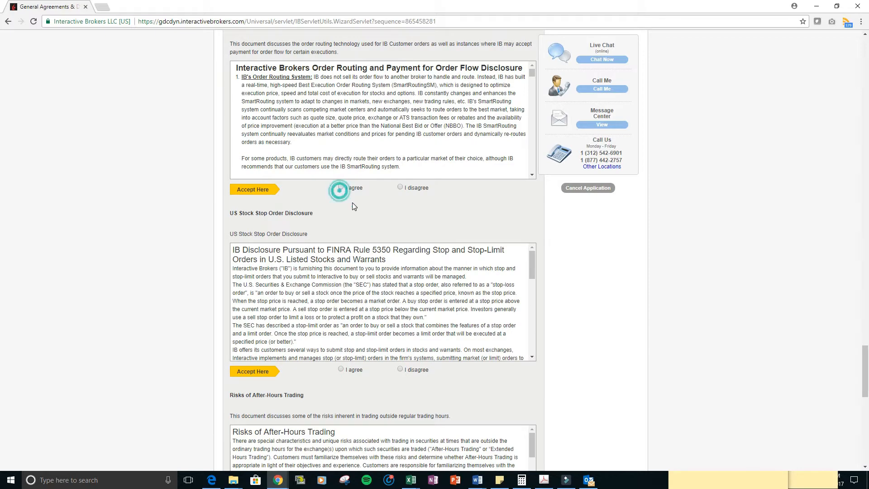
click(341, 187)
scroll(341, 181, down, 5)
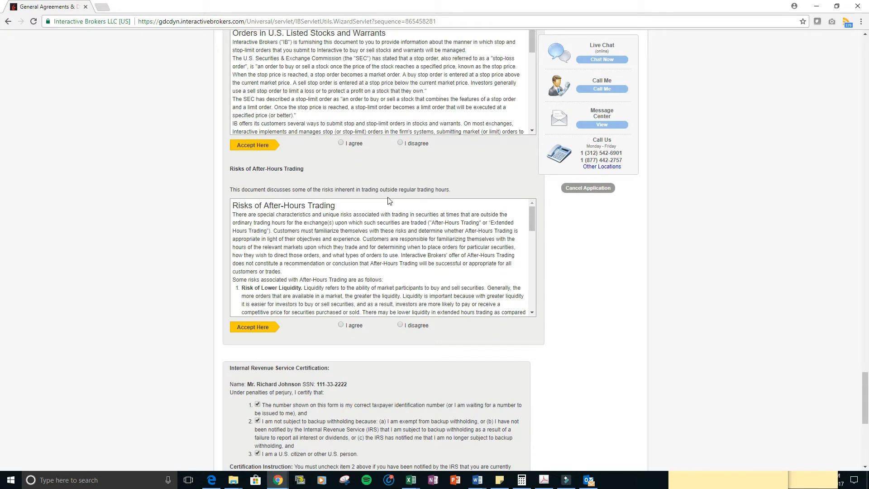
click(340, 144)
scroll(360, 294, down, 3)
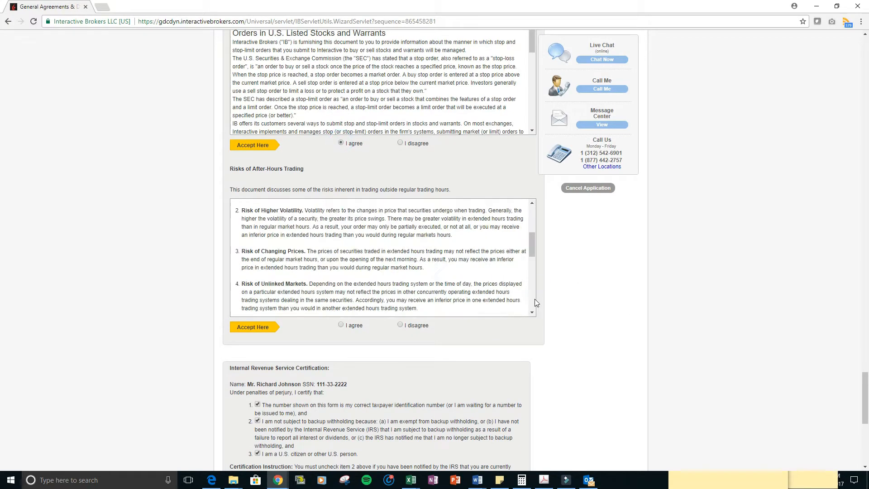
click(341, 325)
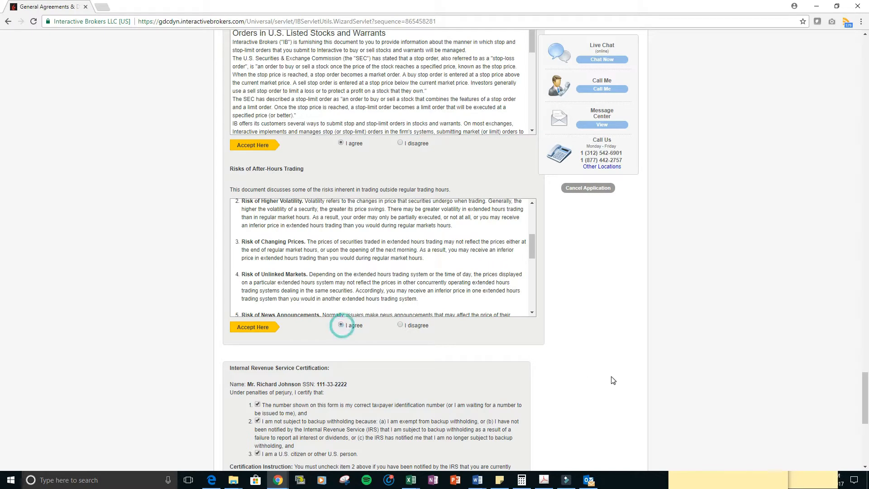
scroll(612, 380, down, 6)
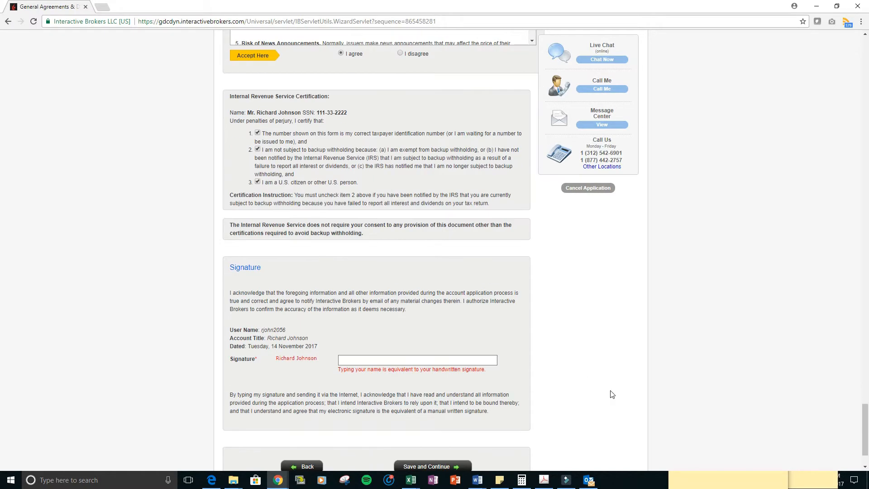
Step: Paste the applicant's name into the agreements' electronic signature field and save to continue
click(423, 360)
right_click(423, 360)
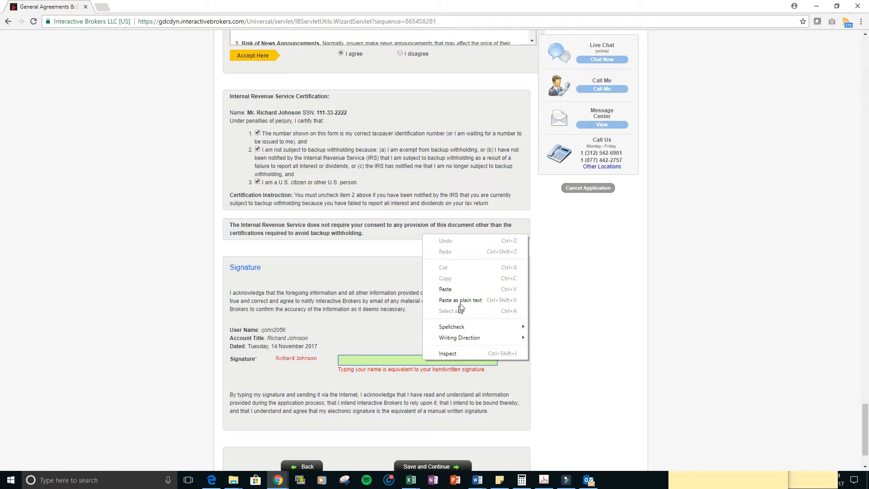
click(468, 291)
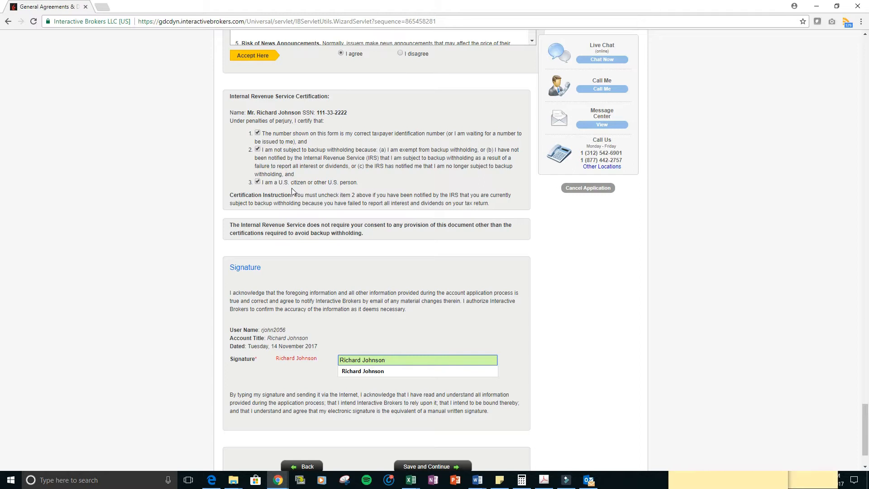
click(591, 394)
scroll(592, 396, down, 3)
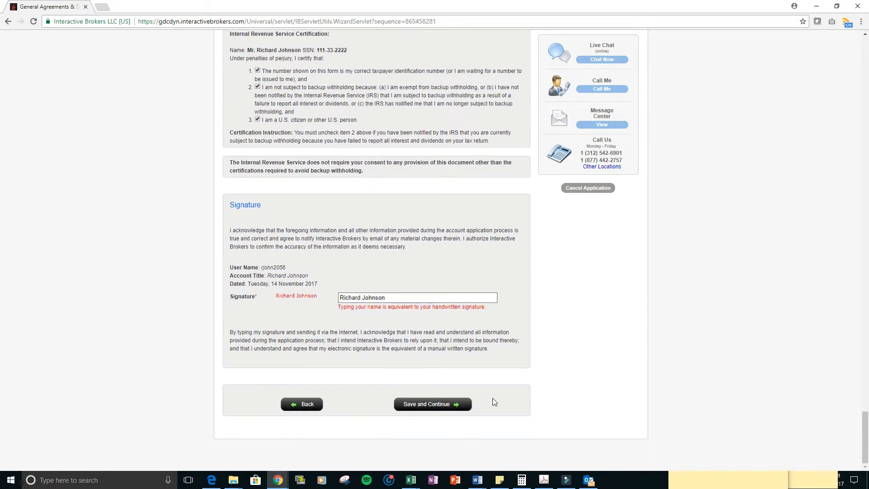
click(453, 405)
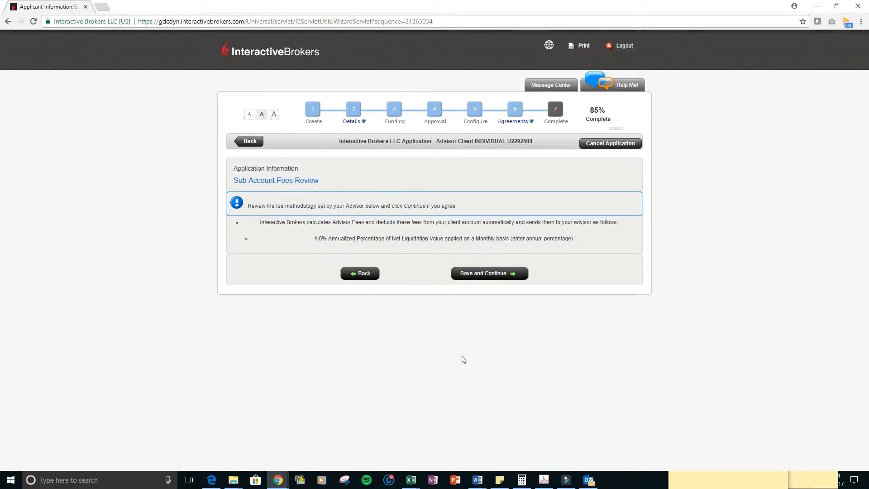
Step: Accept the advisor fee terms, then sign and submit the Stock Yield Enhancement power of attorney
click(494, 277)
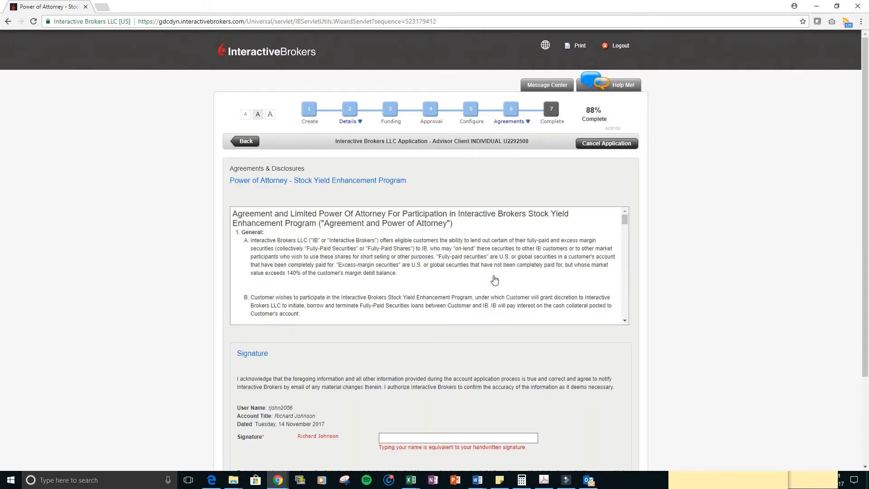
scroll(499, 357, down, 3)
click(471, 324)
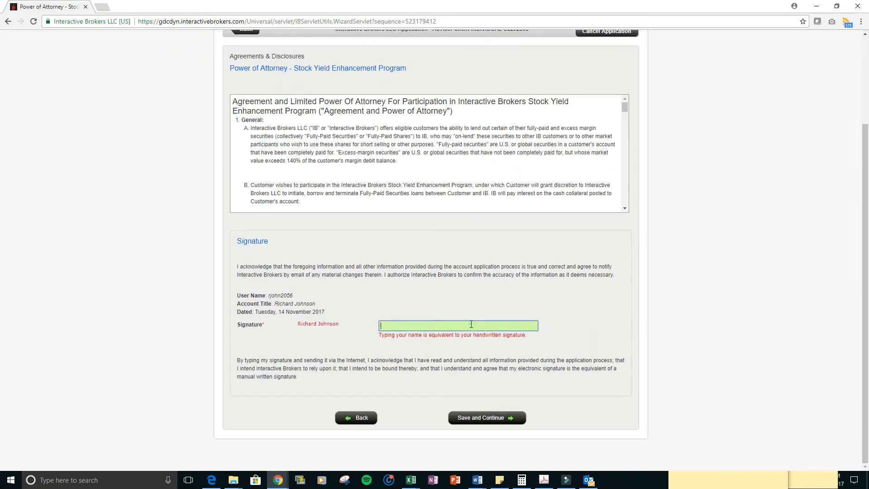
right_click(471, 324)
click(494, 379)
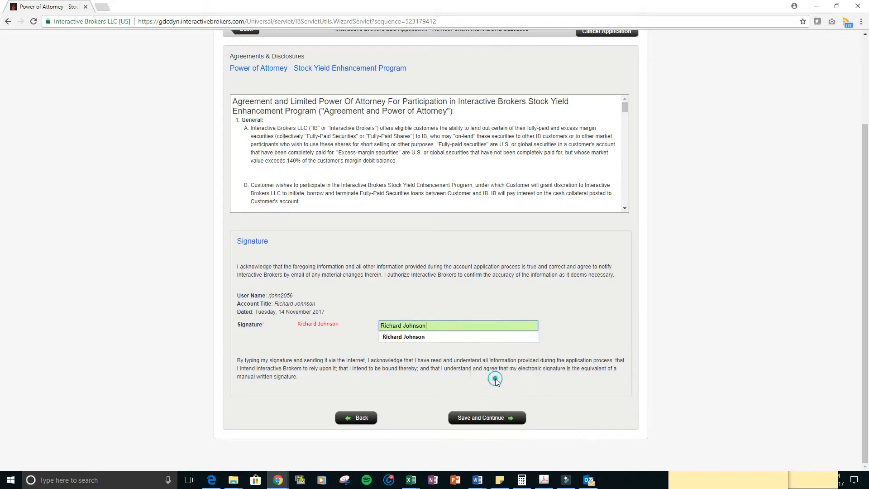
click(494, 414)
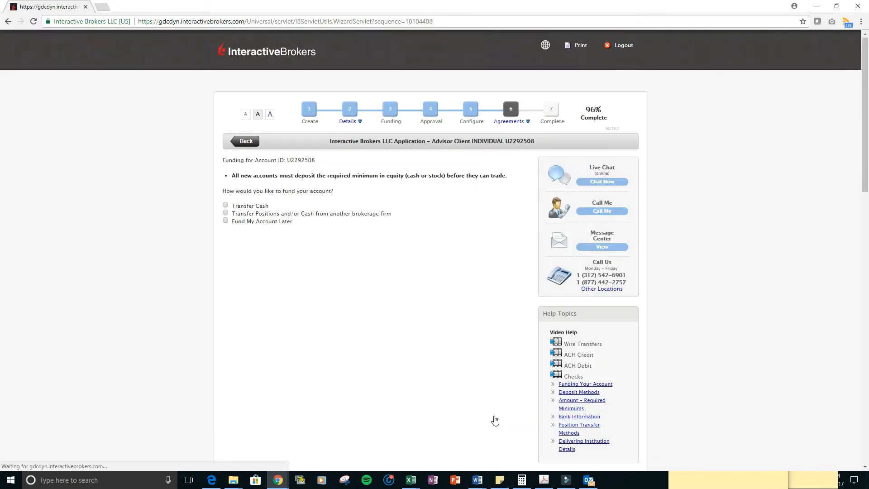
Step: Choose 'Fund My Account Later' and save to complete the application
click(225, 221)
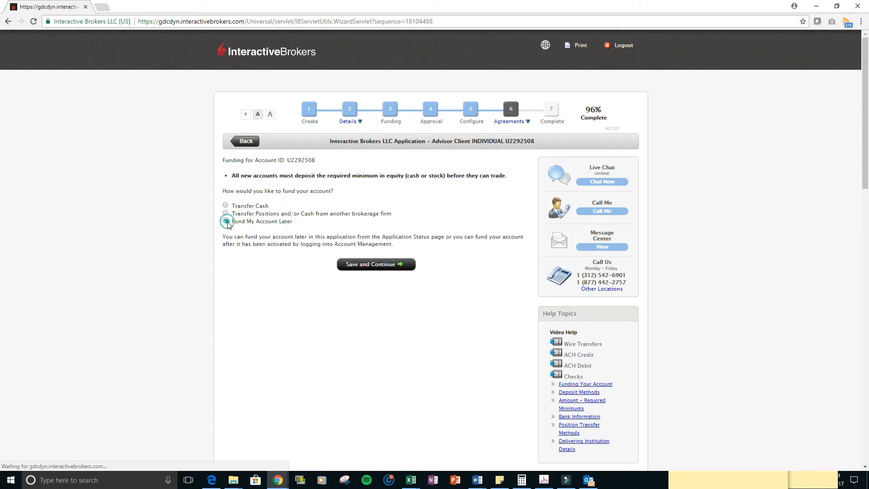
click(365, 267)
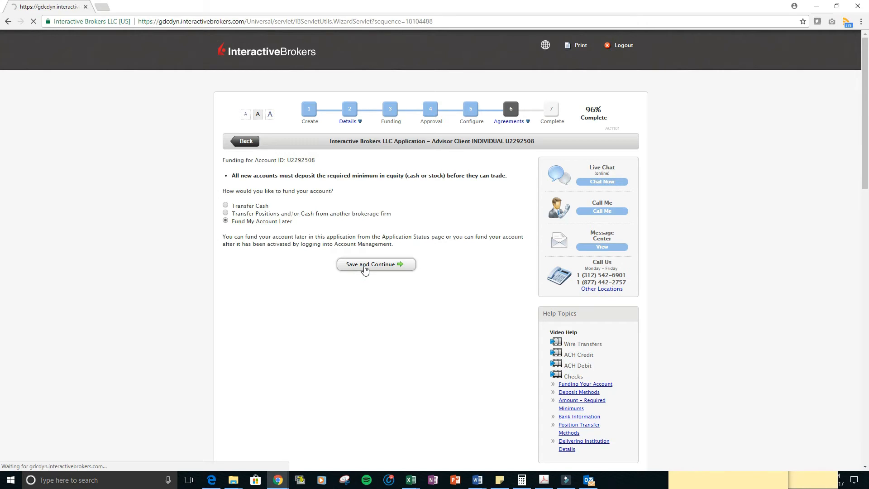